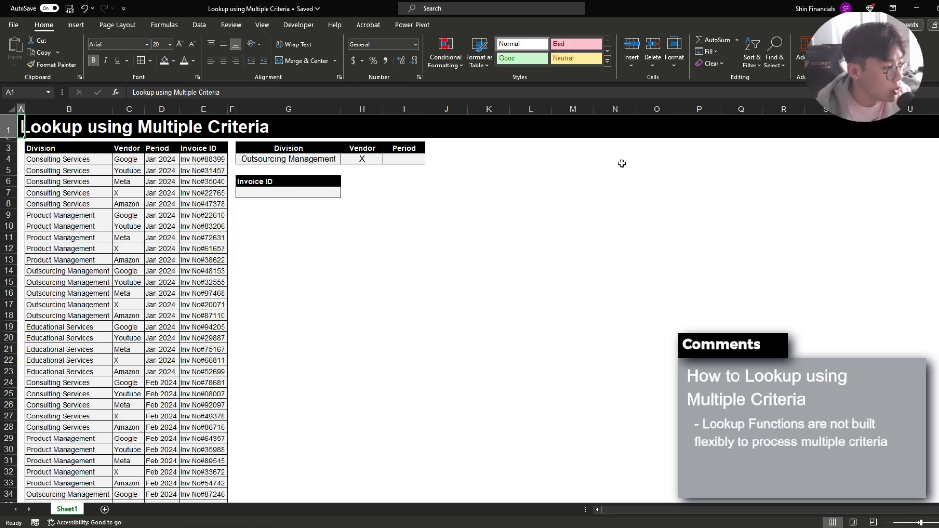
# - Examine the Division, Vendor, Period and Invoice ID columns alongside the lookup criteria and the empty Invoice ID result cell
pyautogui.click(83, 157)
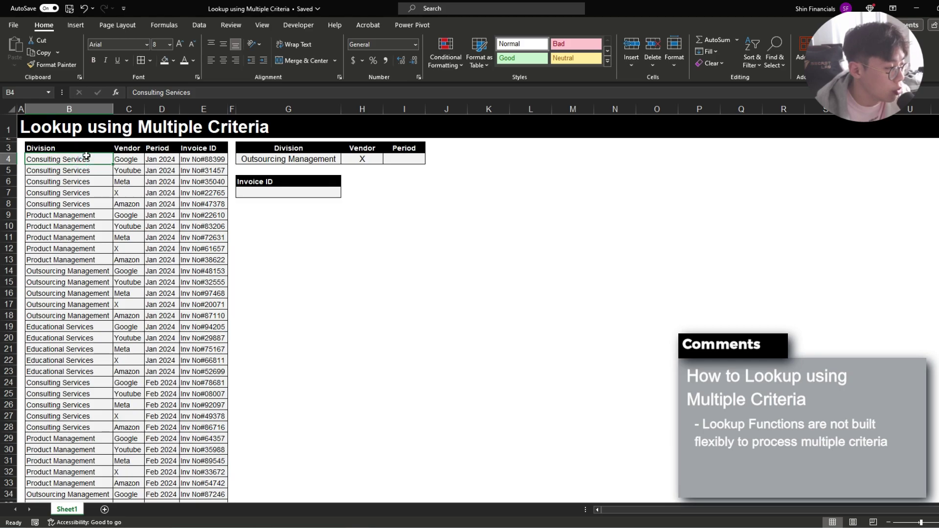
pyautogui.moveTo(97, 157); pyautogui.dragTo(101, 237)
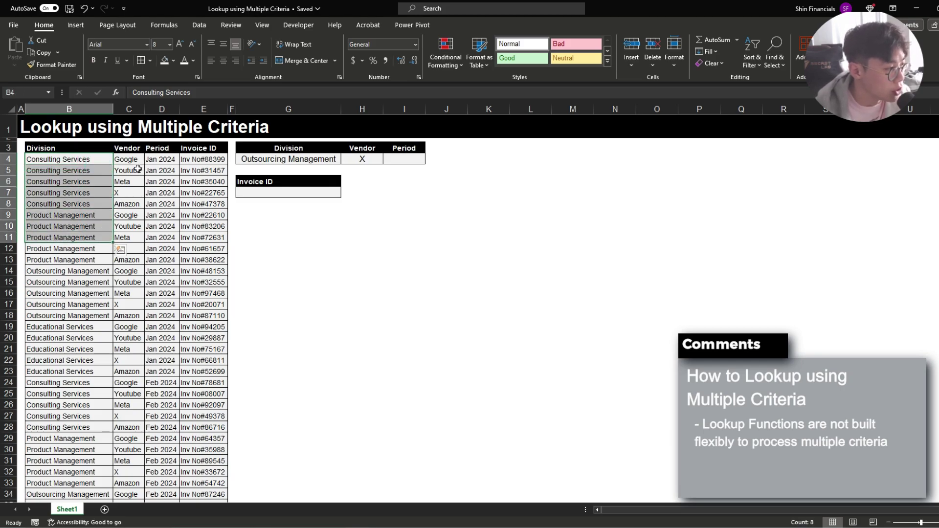
pyautogui.click(308, 194)
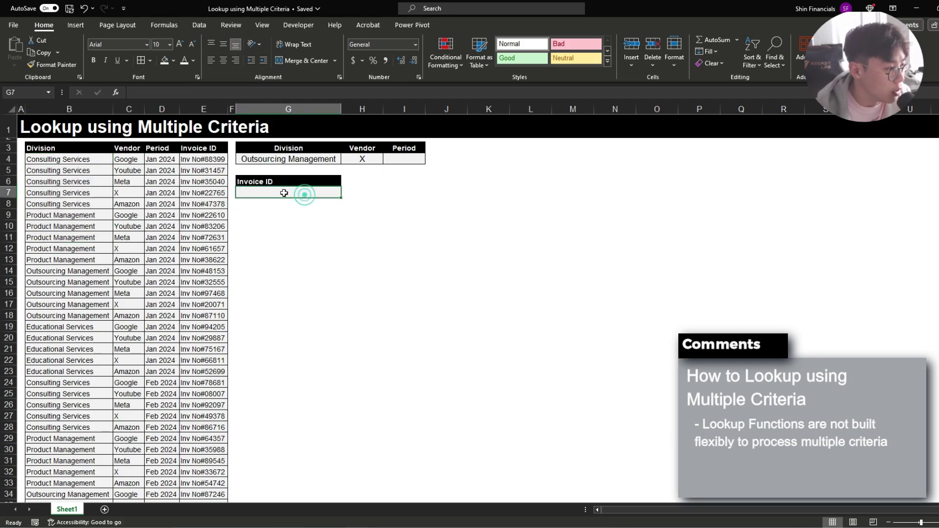
pyautogui.click(371, 160)
pyautogui.click(306, 157)
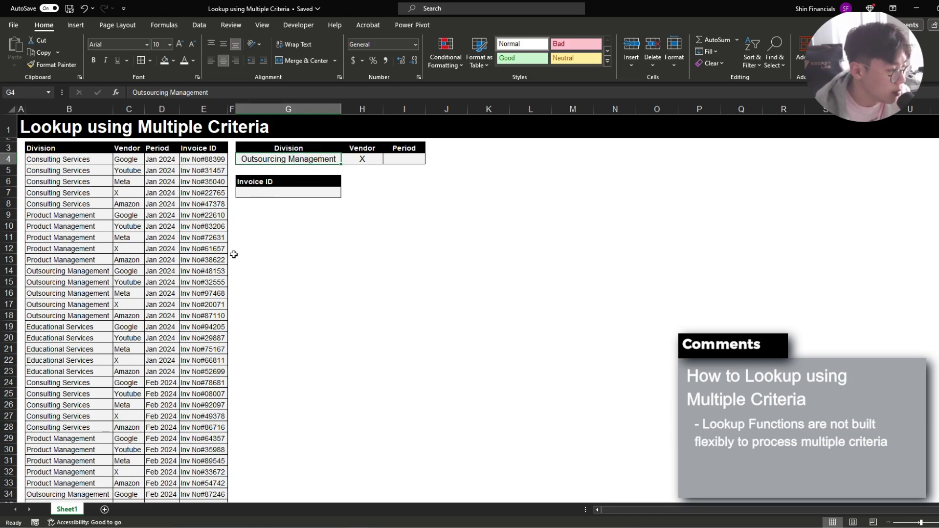
pyautogui.moveTo(47, 317); pyautogui.dragTo(132, 317)
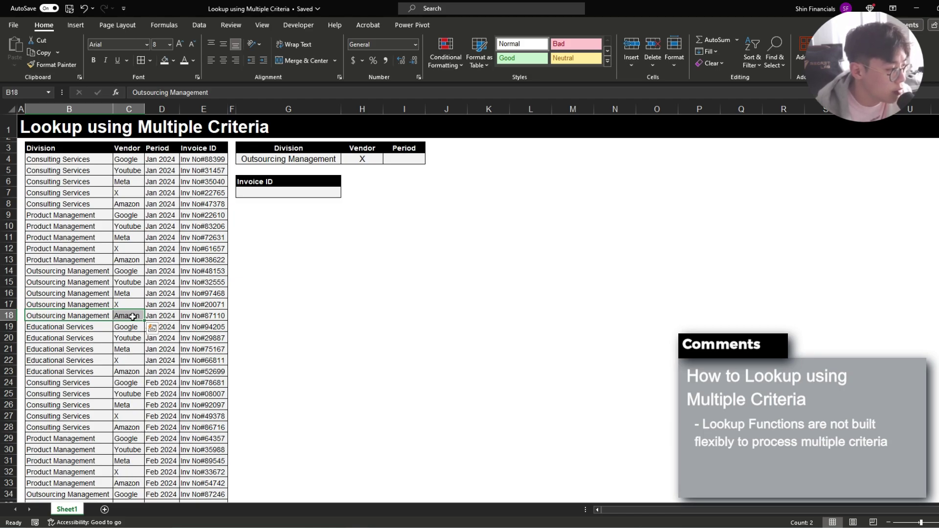
pyautogui.moveTo(57, 159); pyautogui.dragTo(60, 227)
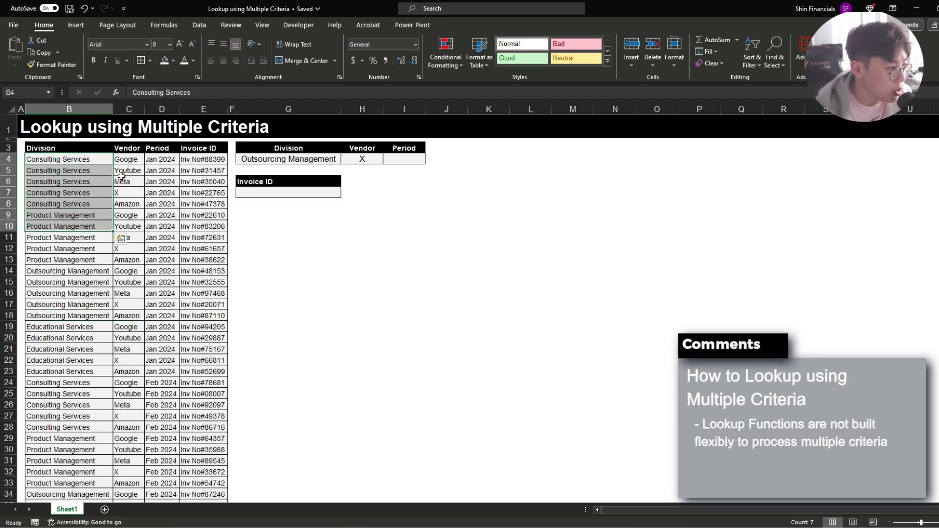
pyautogui.moveTo(126, 160); pyautogui.dragTo(128, 226)
pyautogui.moveTo(161, 164); pyautogui.dragTo(169, 221)
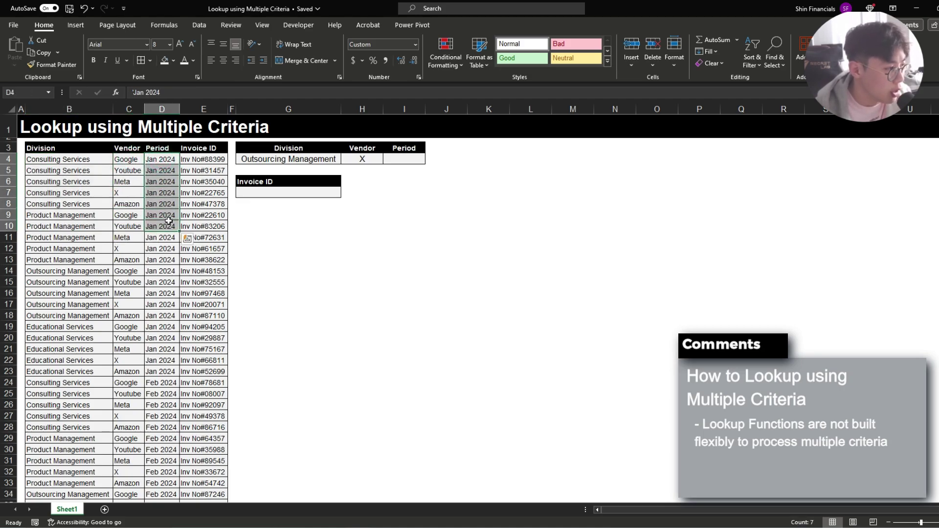
pyautogui.moveTo(200, 160); pyautogui.dragTo(216, 243)
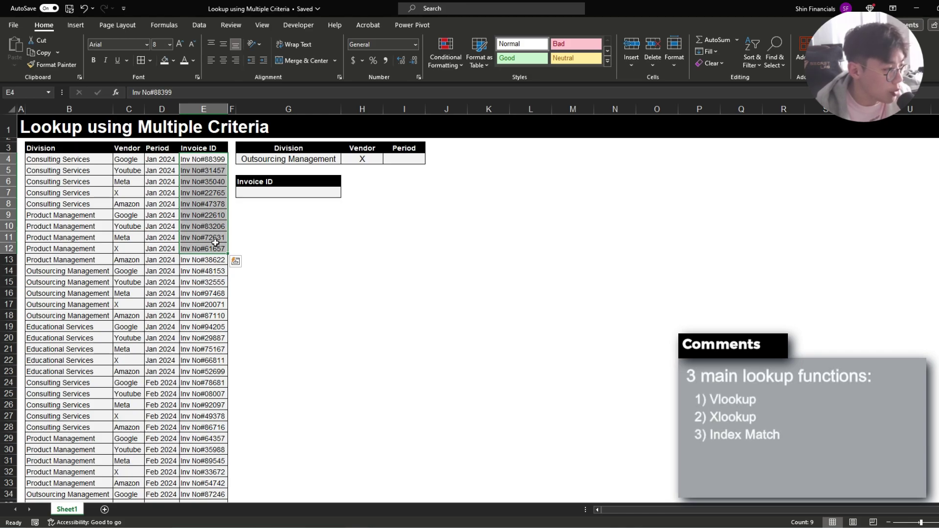
pyautogui.click(70, 158)
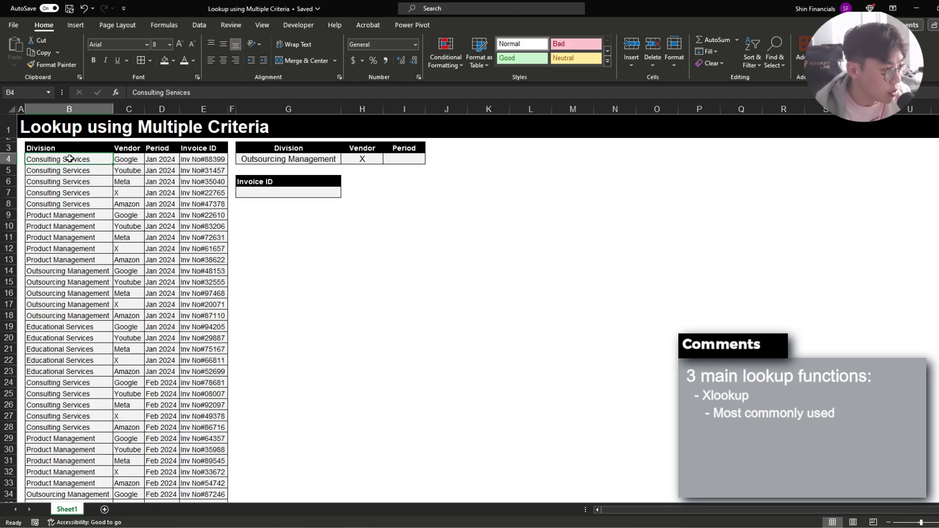
# - Insert a new column F directly after the Invoice ID column and title it "Custom Index" in row 3
pyautogui.click(232, 159)
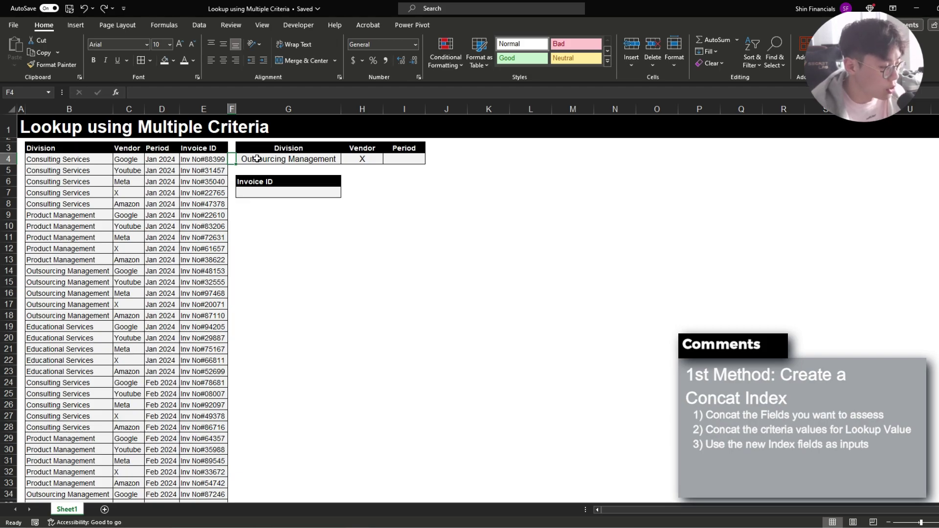
pyautogui.hotkey('alt', 'h')
pyautogui.press('i')
pyautogui.press('c')
pyautogui.press('Up')
pyautogui.write('Custom')
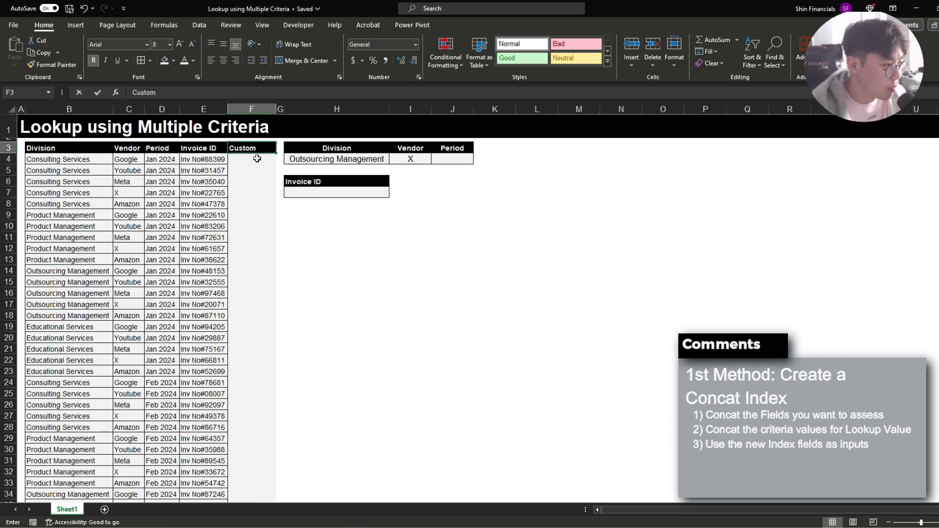
pyautogui.write(' Index')
pyautogui.press('Return')
pyautogui.press('Up')
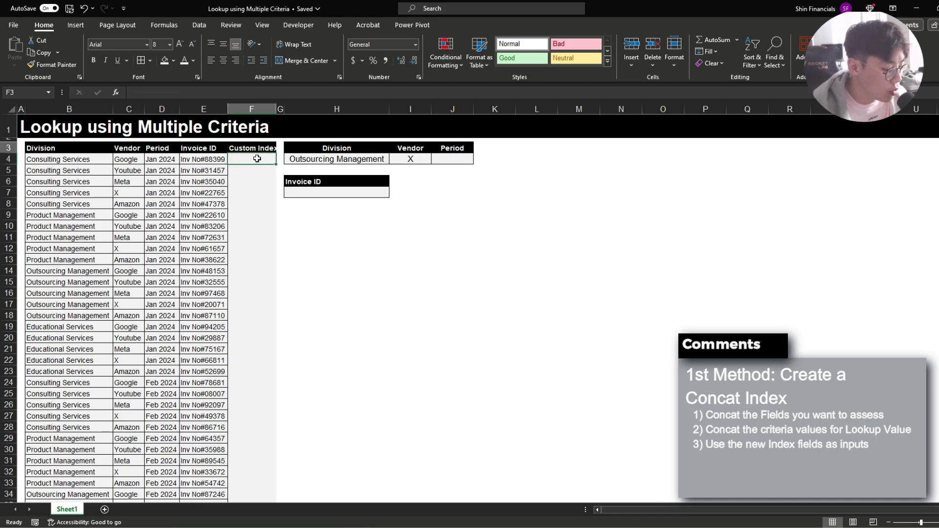
# - Autofit the width of column F to its Custom Index header
pyautogui.hotkey('ctrl', 'space')
pyautogui.hotkey('alt', 'h')
pyautogui.press('o')
pyautogui.press('i')
pyautogui.click(256, 158)
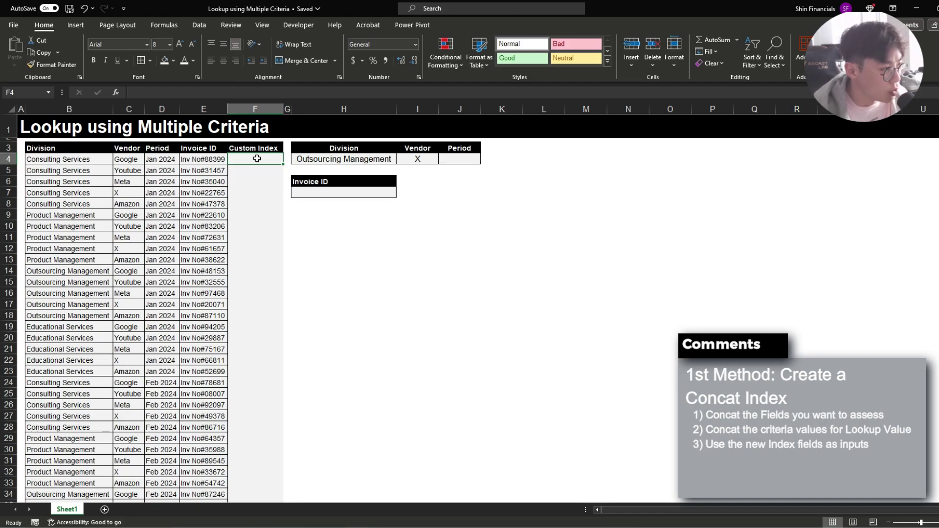
pyautogui.press('Right')
pyautogui.press('Right')
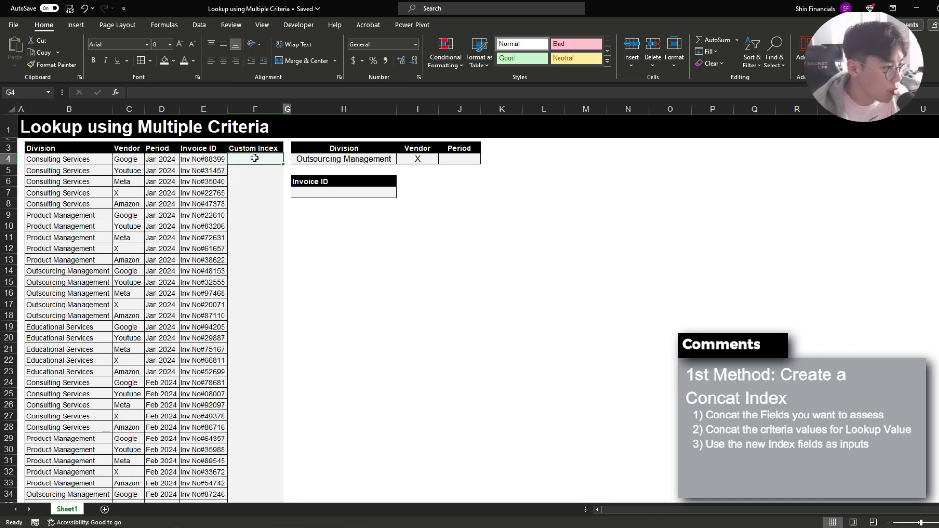
pyautogui.press('Up')
pyautogui.hotkey('shift', 'Right')
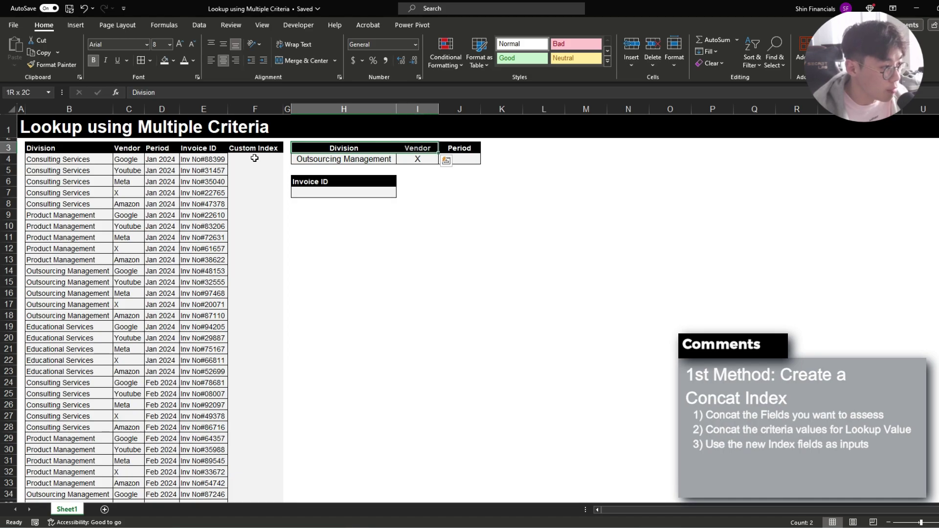
# - Begin the Custom Index formula in F4 with the column-locked division reference and a concatenation operator: =$B4&
pyautogui.click(255, 158)
pyautogui.write('=')
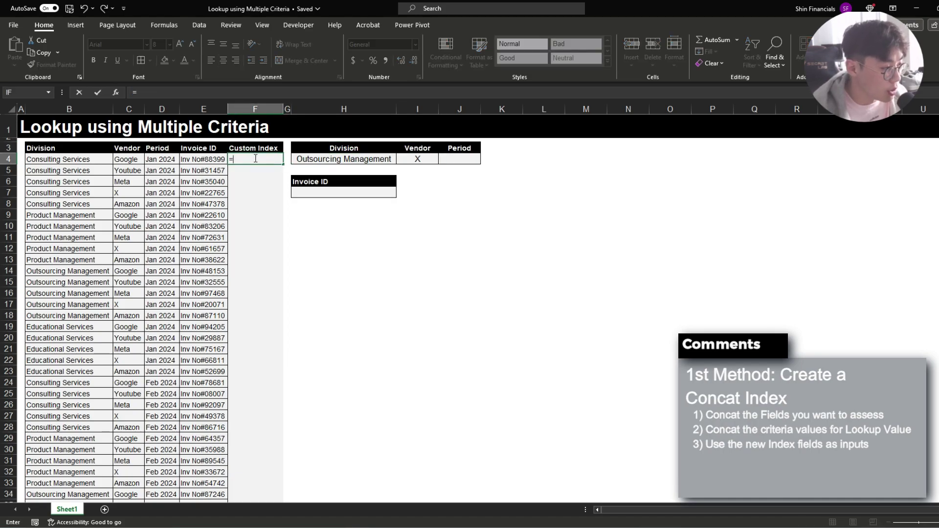
pyautogui.press('Left')
pyautogui.press('Left')
pyautogui.press('Left')
pyautogui.press('Left')
pyautogui.press('F4')
pyautogui.press('F4')
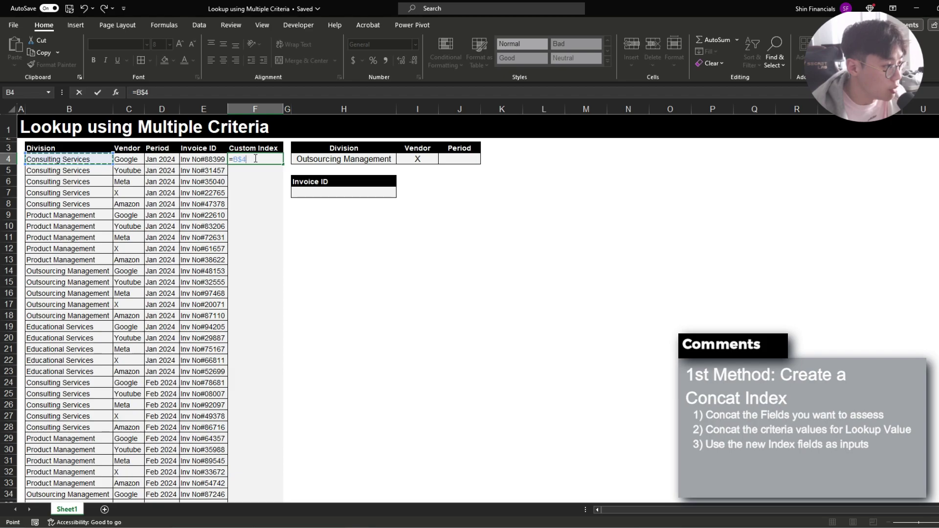
pyautogui.press('F4')
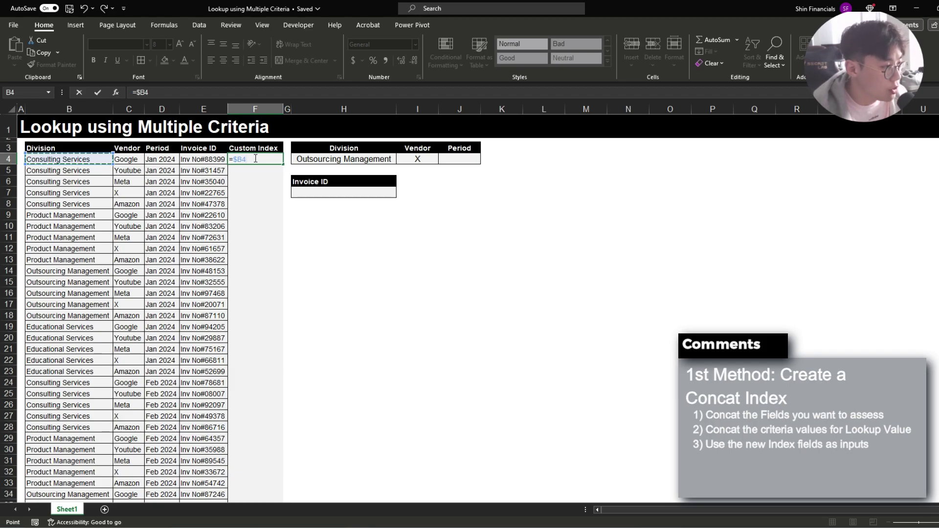
pyautogui.write('&')
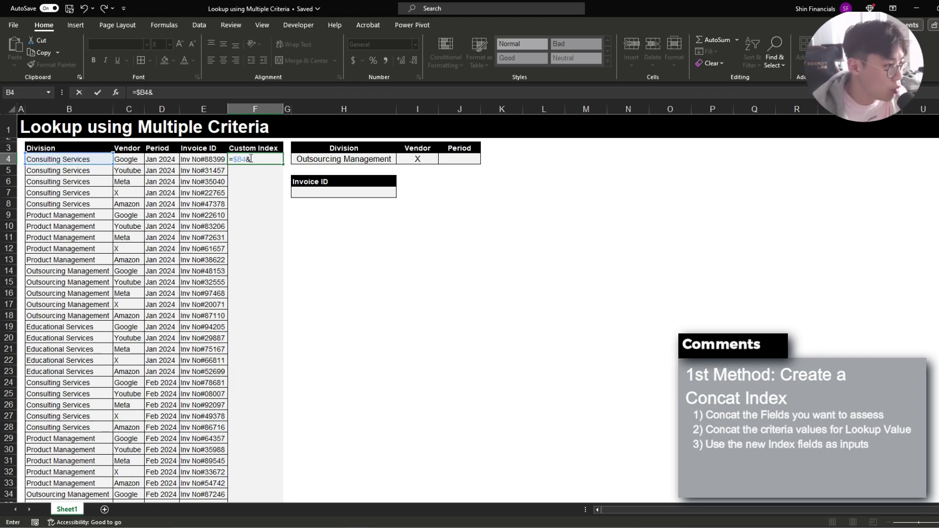
# - Complete the F4 formula with the column-locked vendor reference so it reads =$B4&$C4, and enter it
pyautogui.click(258, 159)
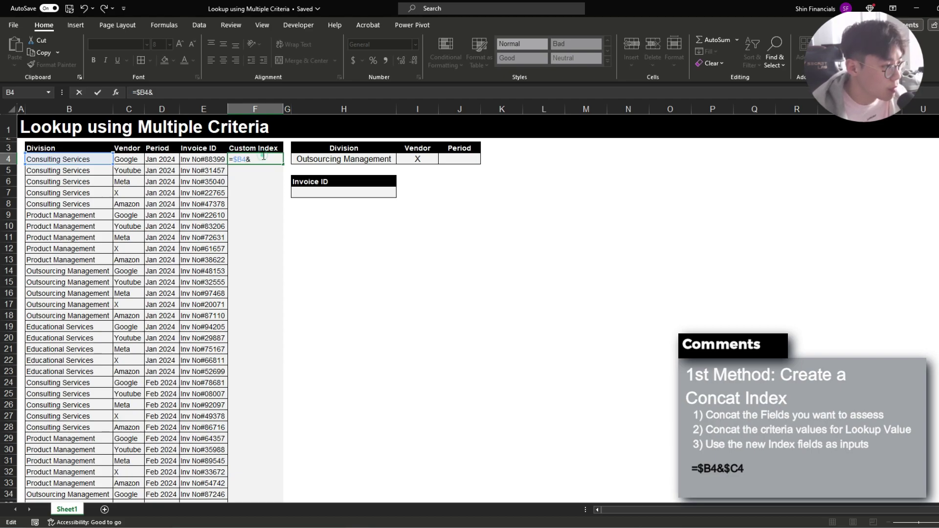
pyautogui.click(263, 157)
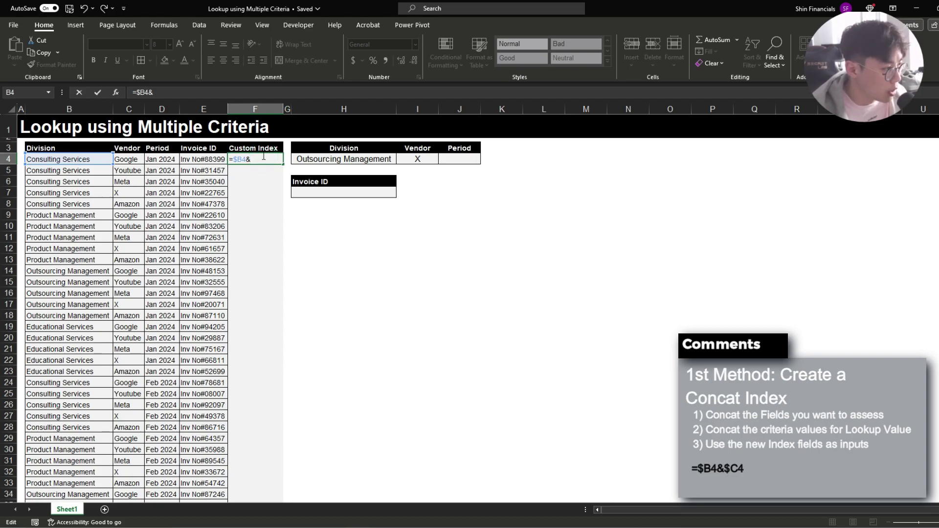
pyautogui.click(128, 159)
pyautogui.press('F4')
pyautogui.press('F4')
pyautogui.press('F4')
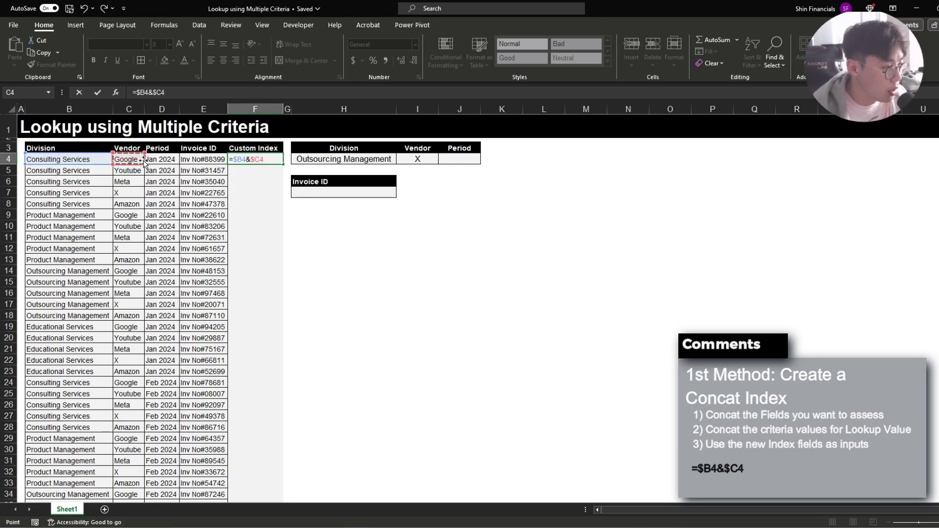
pyautogui.hotkey('ctrl', 'Return')
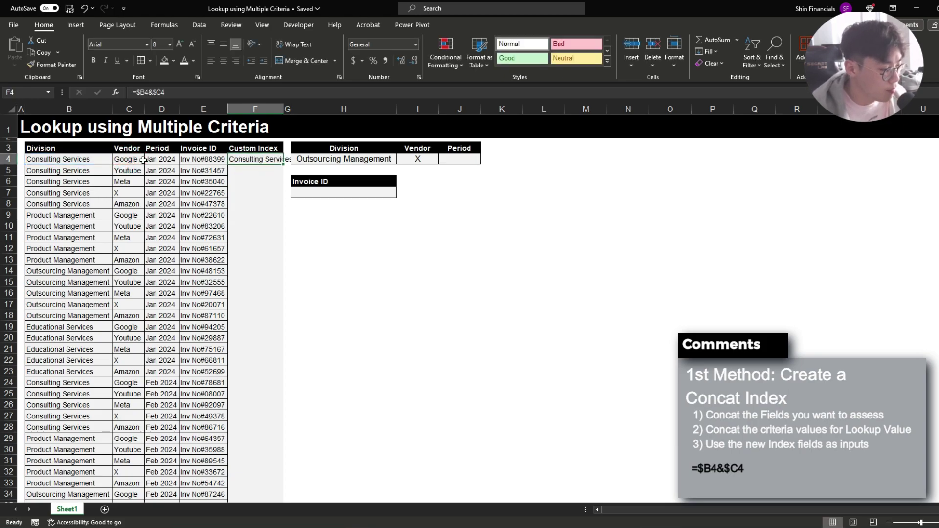
# - Autofit column F to the contents of F4 and center that cell's text horizontally
pyautogui.hotkey('alt', 'h')
pyautogui.press('o')
pyautogui.press('i')
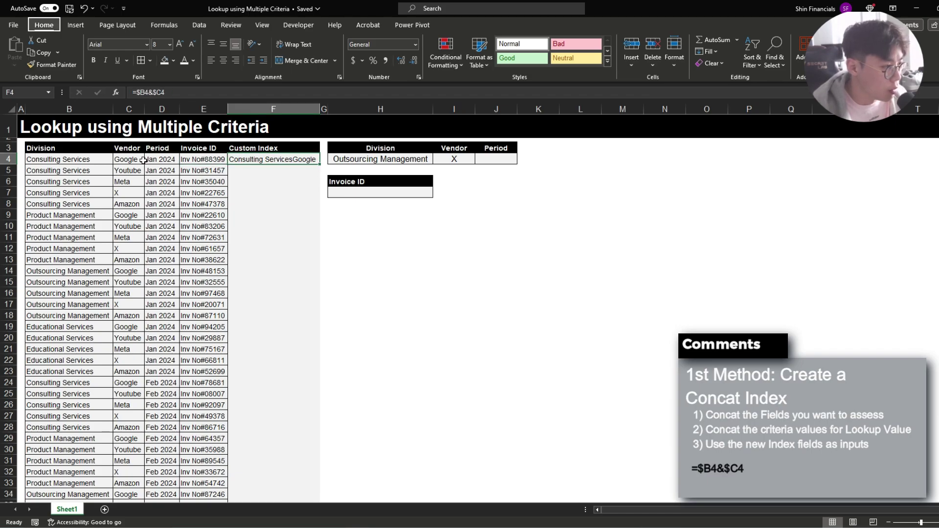
pyautogui.hotkey('alt', 'h')
pyautogui.press('a')
pyautogui.press('c')
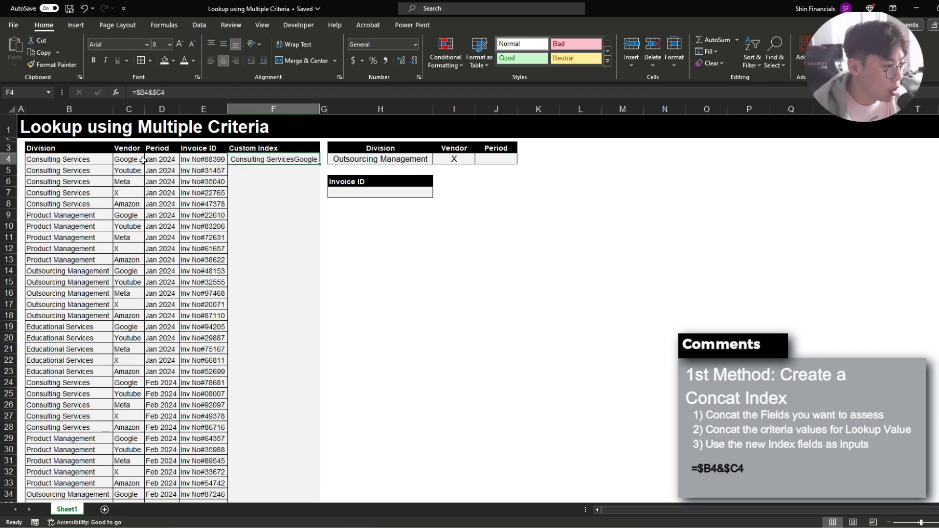
# - Copy the formula in F4 down the Custom Index column to the last data row
pyautogui.click(77, 159)
pyautogui.click(133, 159)
pyautogui.click(274, 159)
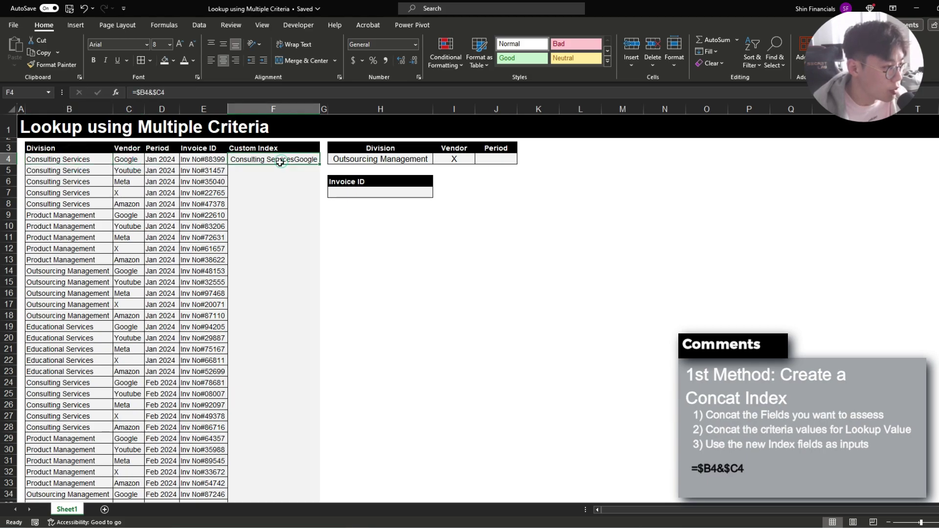
pyautogui.hotkey('ctrl', 'c')
pyautogui.press('Left')
pyautogui.hotkey('ctrl', 'Down')
pyautogui.press('Right')
pyautogui.hotkey('ctrl', 'shift', 'Up')
pyautogui.hotkey('ctrl', 'v')
pyautogui.scroll(3, 272, 158)
pyautogui.scroll(1, 272, 158)
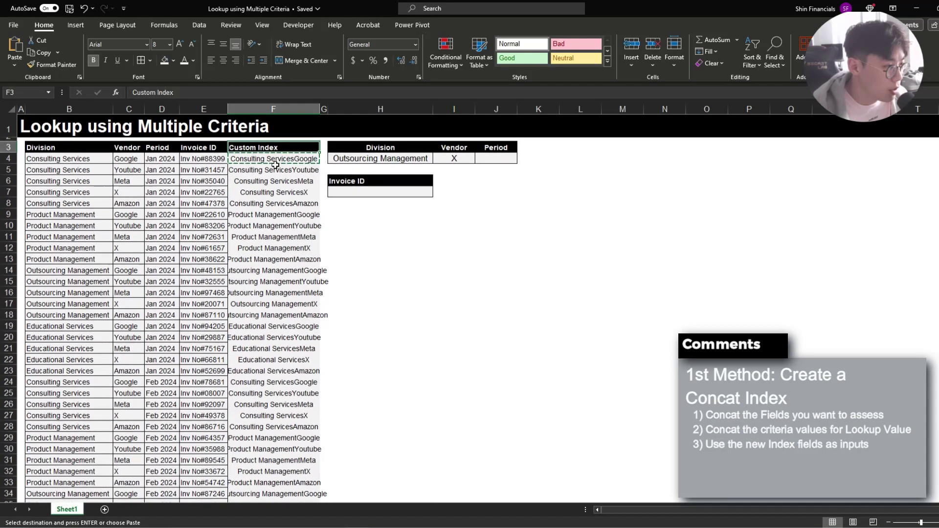
pyautogui.click(275, 159)
pyautogui.press('Escape')
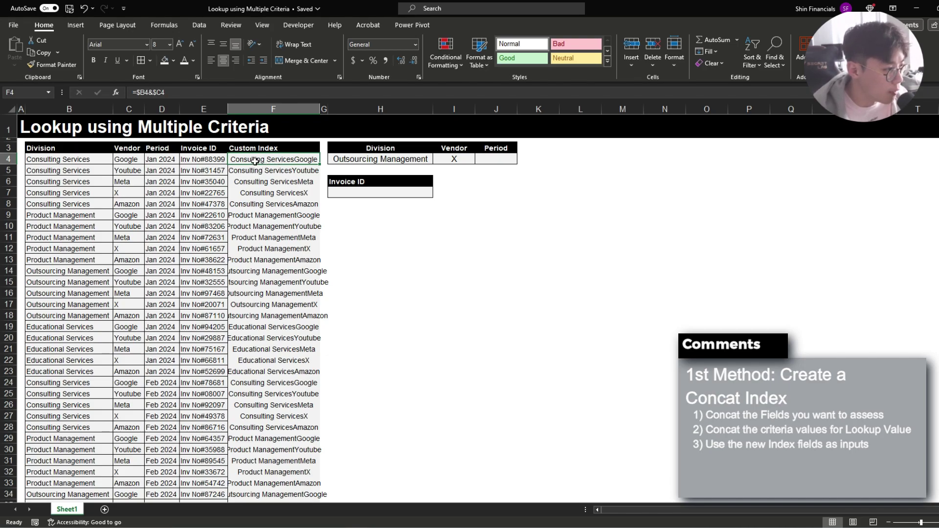
pyautogui.hotkey('shift', 'Down')
pyautogui.hotkey('shift', 'Down')
pyautogui.hotkey('shift', 'Down')
# - Insert a column between Vendor and Period in the criteria table and title it "Custom Index" in J3
pyautogui.click(270, 161)
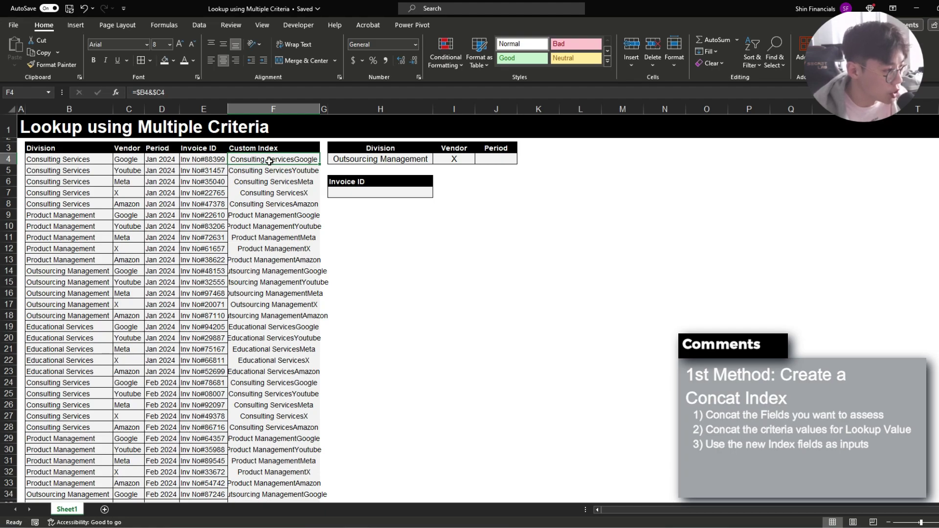
pyautogui.press('Right')
pyautogui.press('Right')
pyautogui.press('Right')
pyautogui.press('Right')
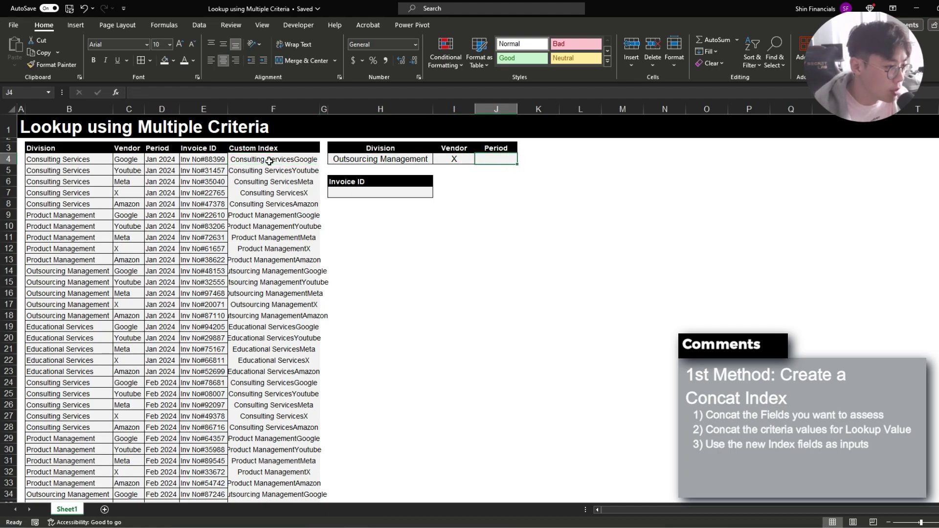
pyautogui.hotkey('alt', 'h')
pyautogui.press('i')
pyautogui.press('c')
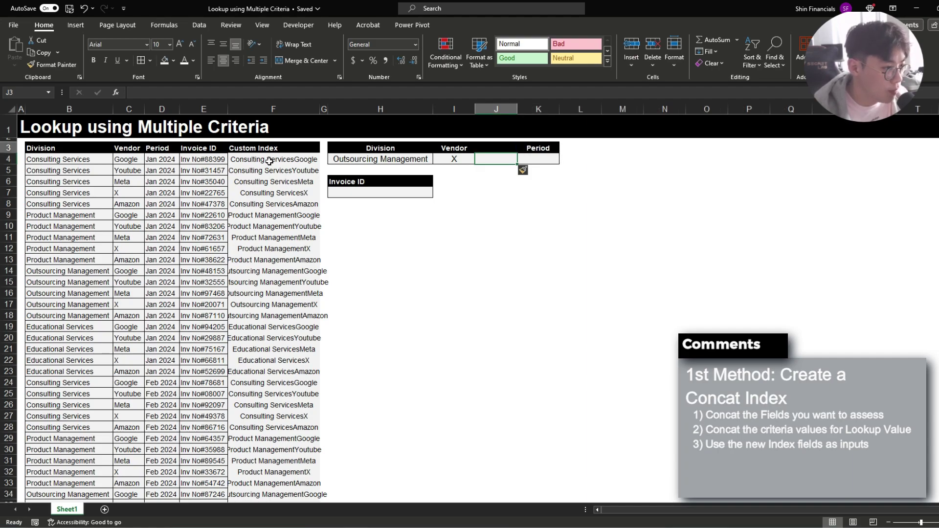
pyautogui.press('Up')
pyautogui.write('Custom Index')
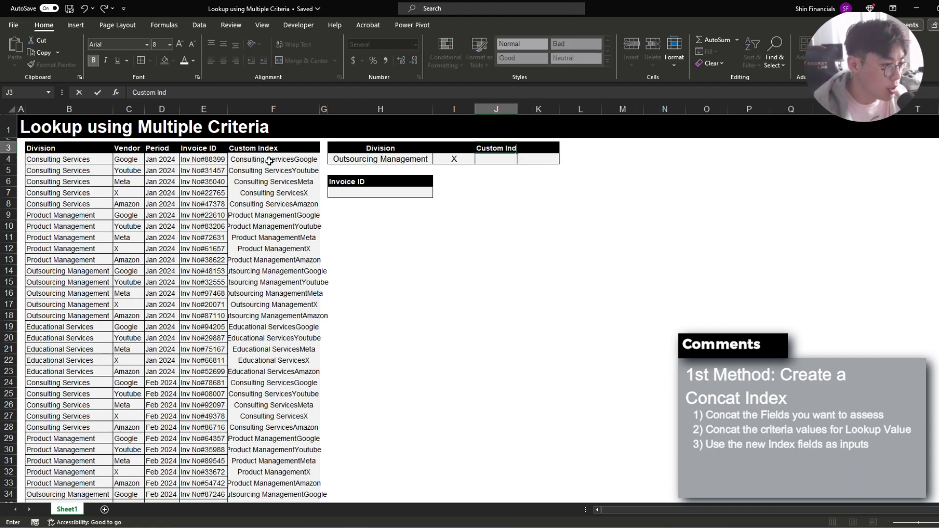
pyautogui.press('Return')
# - Enter a formula in J4 that concatenates the criteria division in $H4 with the vendor in I4
pyautogui.write('=')
pyautogui.press('Left')
pyautogui.press('Left')
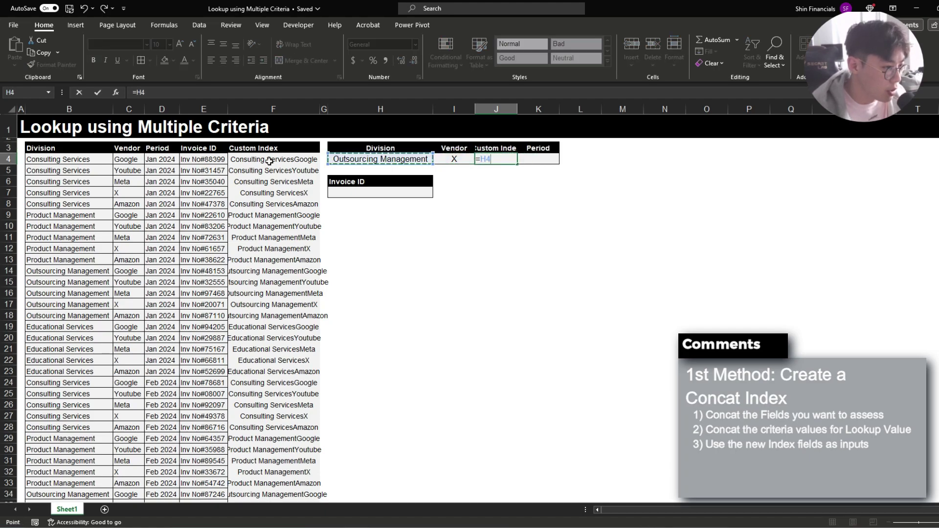
pyautogui.press('F4')
pyautogui.press('F4')
pyautogui.press('F4')
pyautogui.write('&')
pyautogui.press('Left')
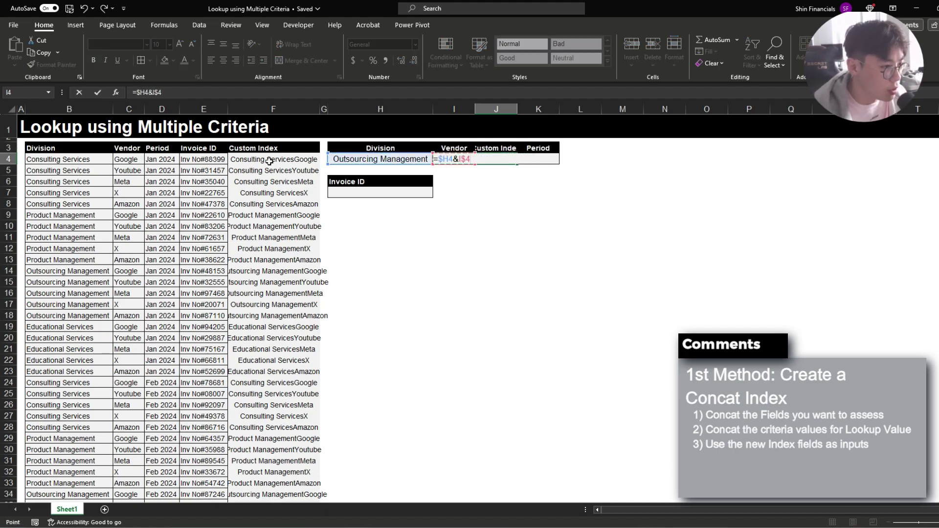
pyautogui.press('Return')
# - Autofit the width of column J to the criteria table's Custom Index entries
pyautogui.hotkey('alt', 'h')
pyautogui.press('o')
pyautogui.press('i')
# - Start an XLOOKUP formula in the Invoice ID cell H7 with $J$4 as the lookup value
pyautogui.press('Left')
pyautogui.press('Left')
pyautogui.press('Down')
pyautogui.press('Down')
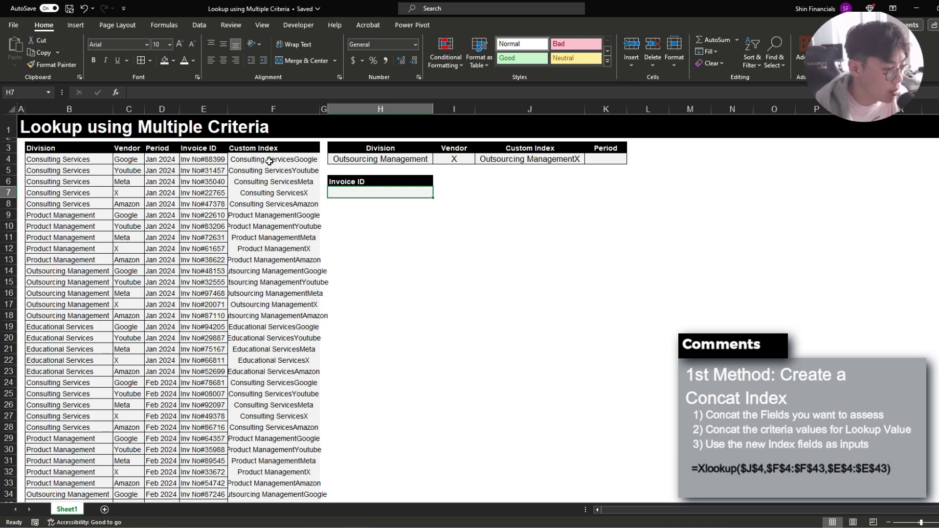
pyautogui.write('=xlookup(')
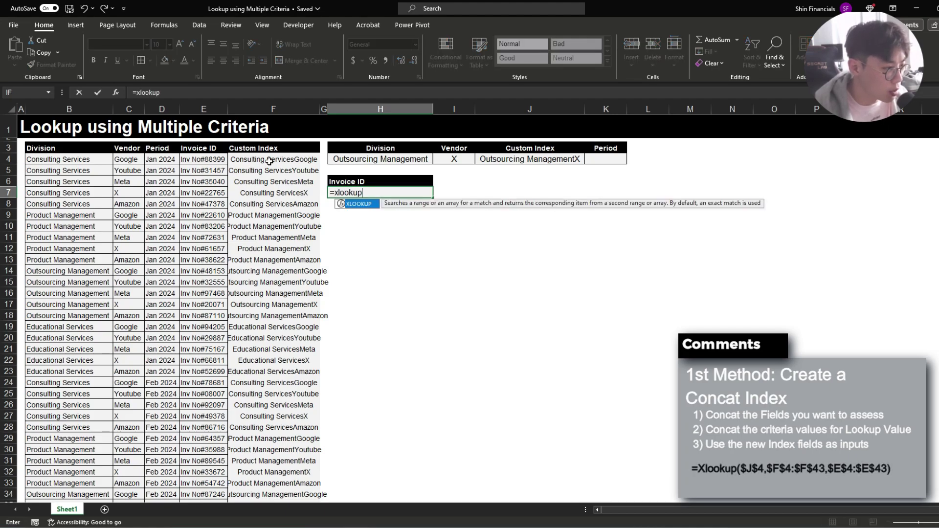
pyautogui.press('Right')
pyautogui.press('Right')
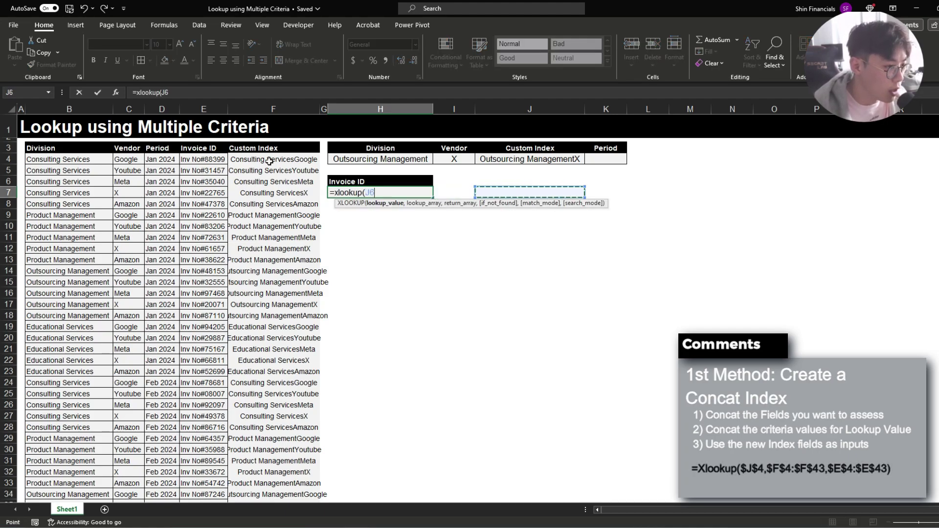
pyautogui.press('Up')
pyautogui.press('Up')
pyautogui.press('Up')
pyautogui.press('F4')
pyautogui.write(',')
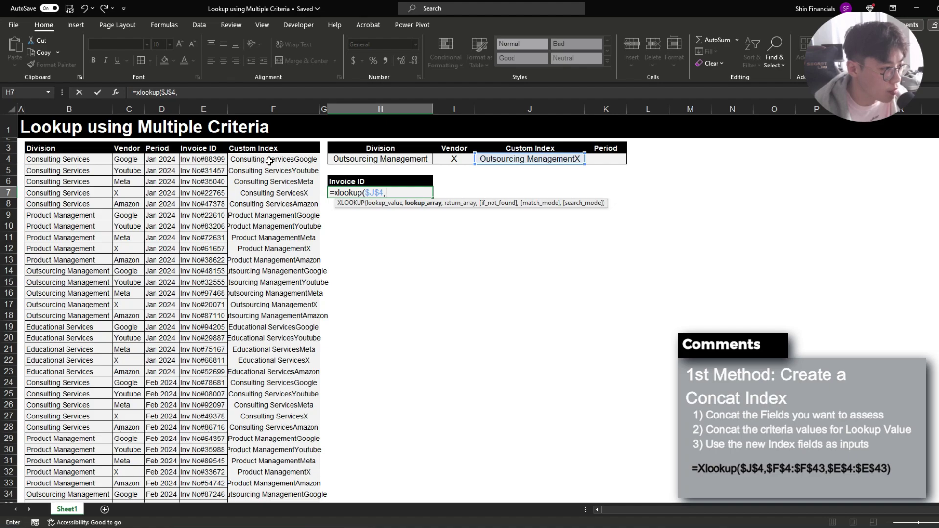
# - Set the XLOOKUP lookup array to the data table's Custom Index range $F$4:$F$43
pyautogui.press('Left')
pyautogui.press('Left')
pyautogui.press('Up')
pyautogui.press('Up')
pyautogui.press('Up')
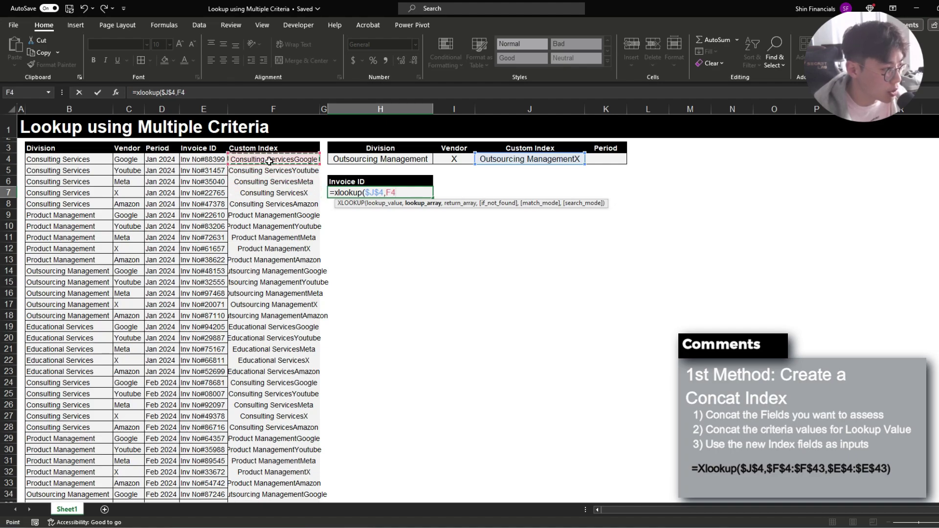
pyautogui.hotkey('ctrl', 'shift', 'Down')
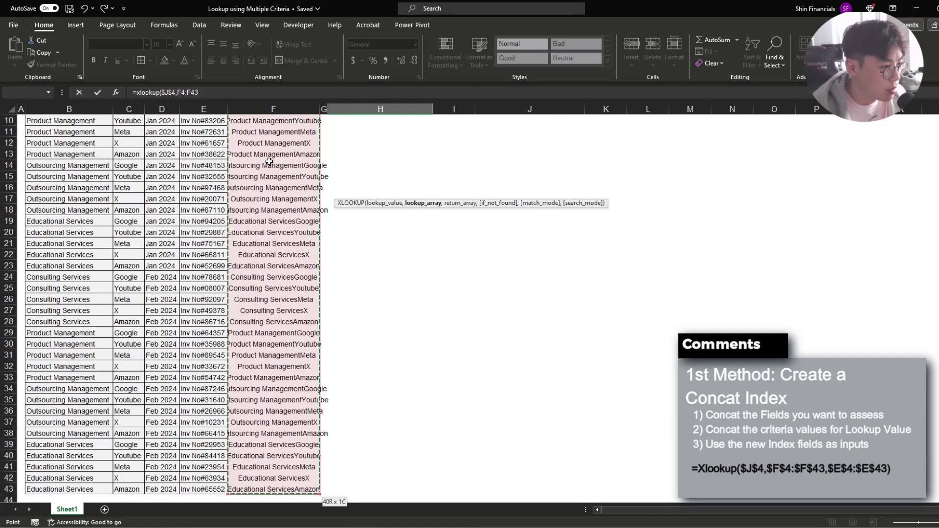
pyautogui.press('F4')
pyautogui.write(',')
# - Set the XLOOKUP return array to the Invoice ID range $E$4:$E$43 and complete the formula in H7
pyautogui.press('Left')
pyautogui.press('Left')
pyautogui.press('Left')
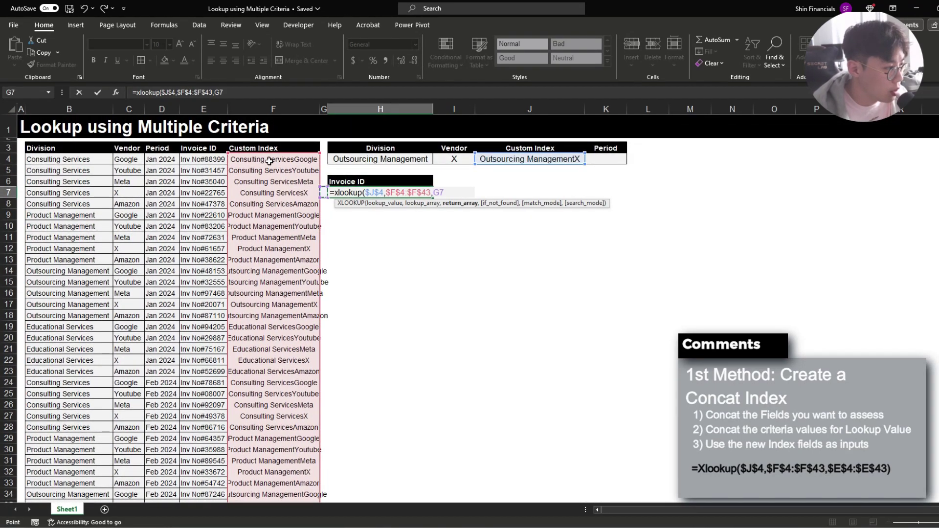
pyautogui.press('Up')
pyautogui.press('Up')
pyautogui.press('Up')
pyautogui.hotkey('ctrl', 'shift', 'Down')
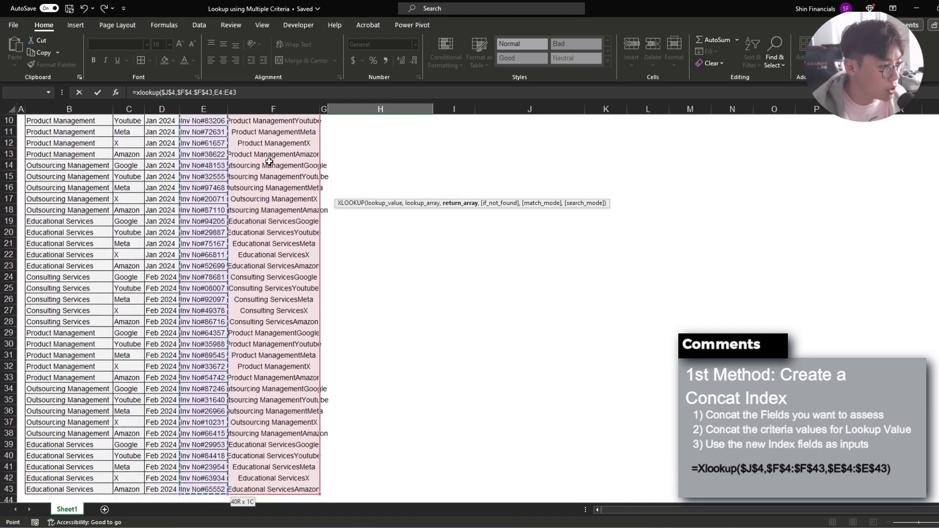
pyautogui.press('F4')
pyautogui.write(')')
pyautogui.press('Return')
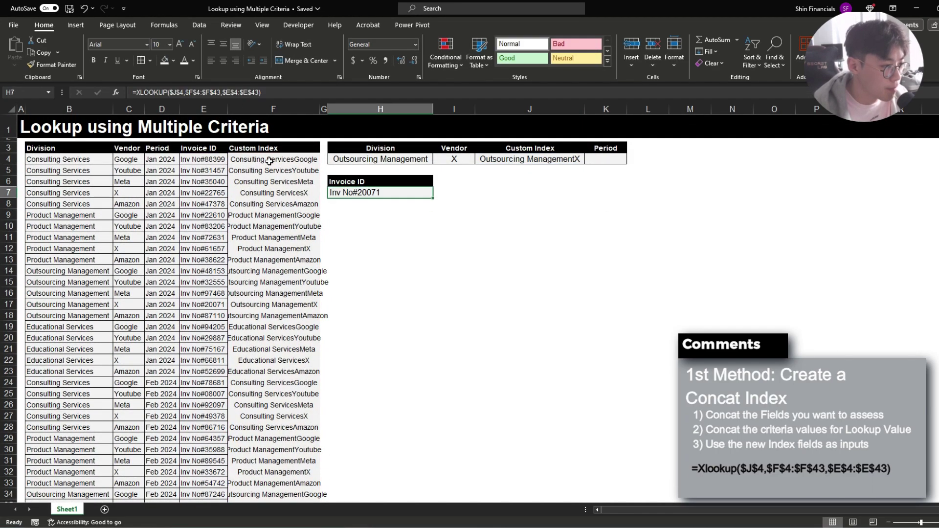
pyautogui.click(400, 191)
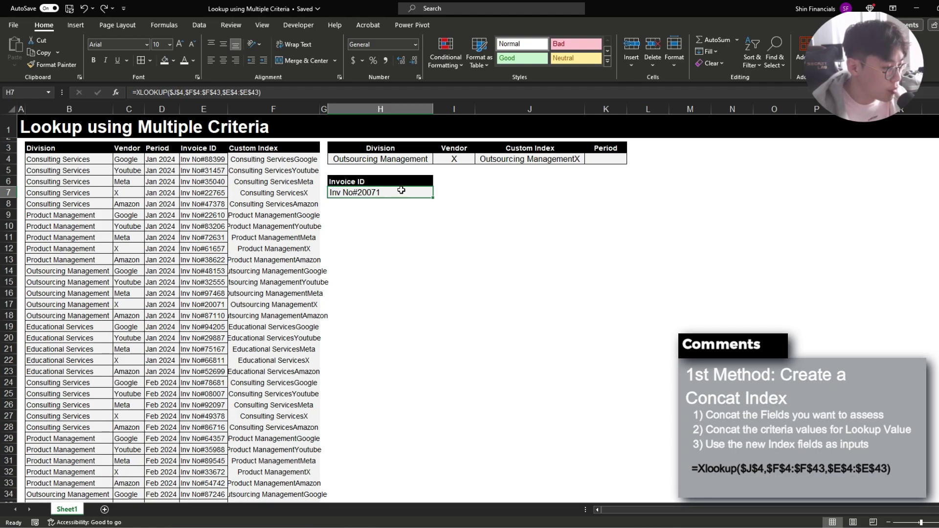
# - Examine the Period column of the data table around the change from Jan 2024 to Feb 2024
pyautogui.press('Up')
pyautogui.press('Up')
pyautogui.press('Up')
pyautogui.press('Right')
pyautogui.press('Right')
pyautogui.press('Right')
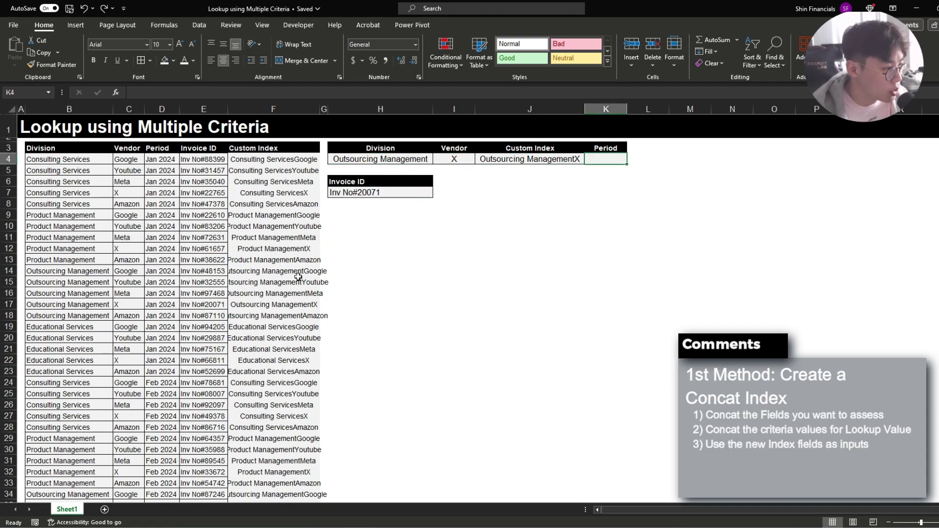
pyautogui.moveTo(161, 317); pyautogui.dragTo(163, 406)
pyautogui.scroll(-1, 166, 343)
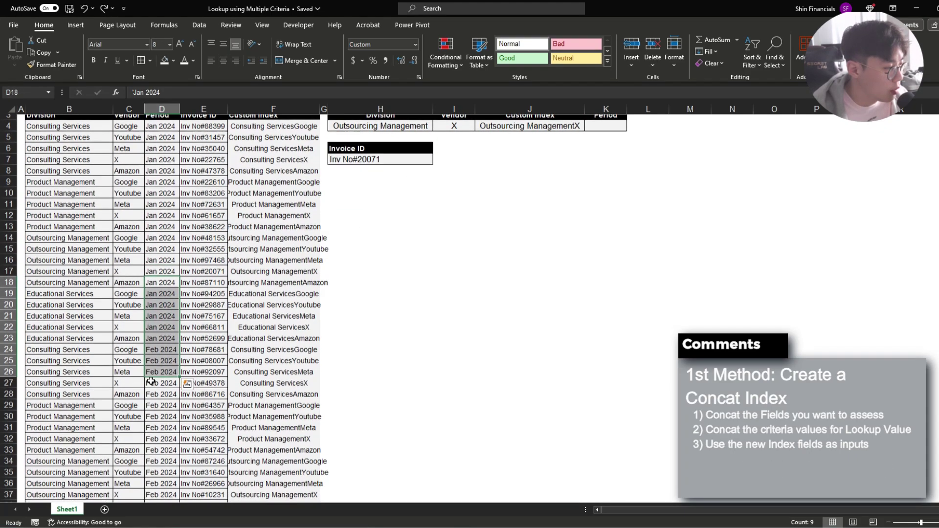
pyautogui.click(169, 328)
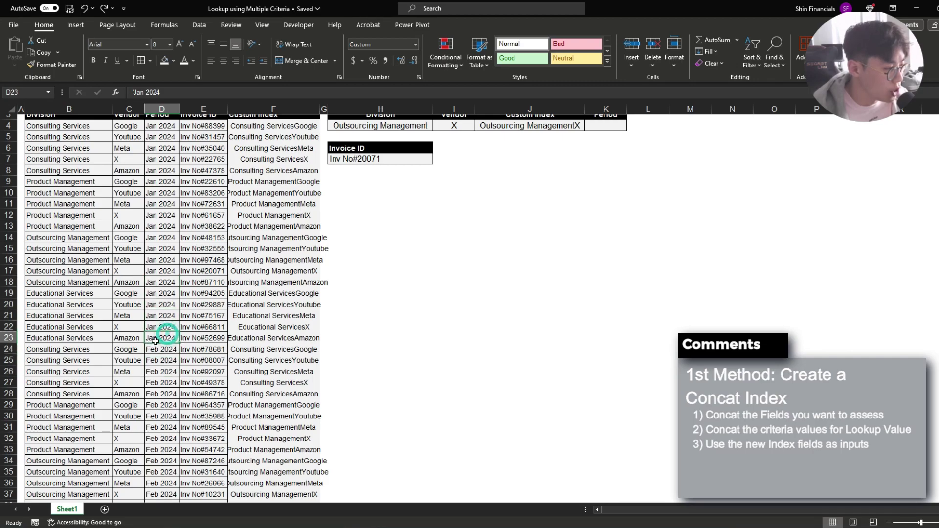
pyautogui.click(165, 349)
pyautogui.scroll(1, 254, 354)
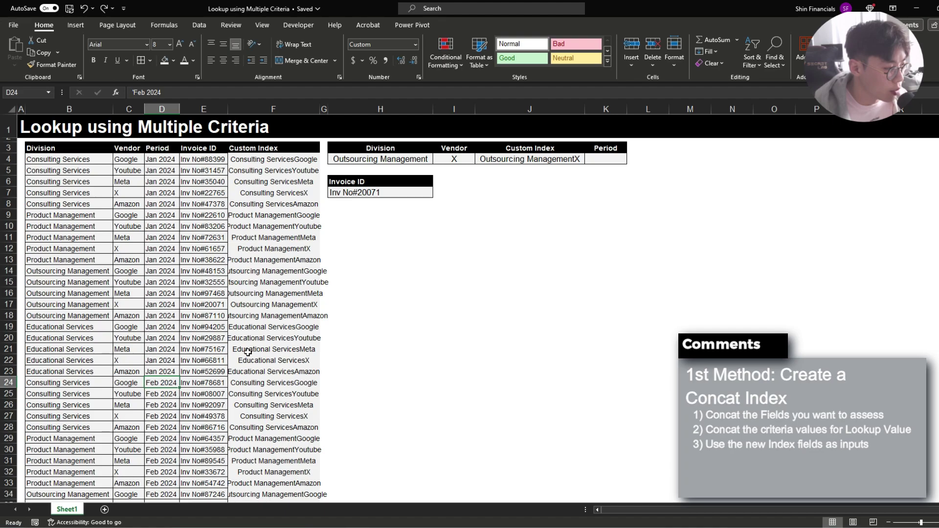
# - Enter Feb 2024 as text in the criteria table's Period cell K4
pyautogui.click(613, 159)
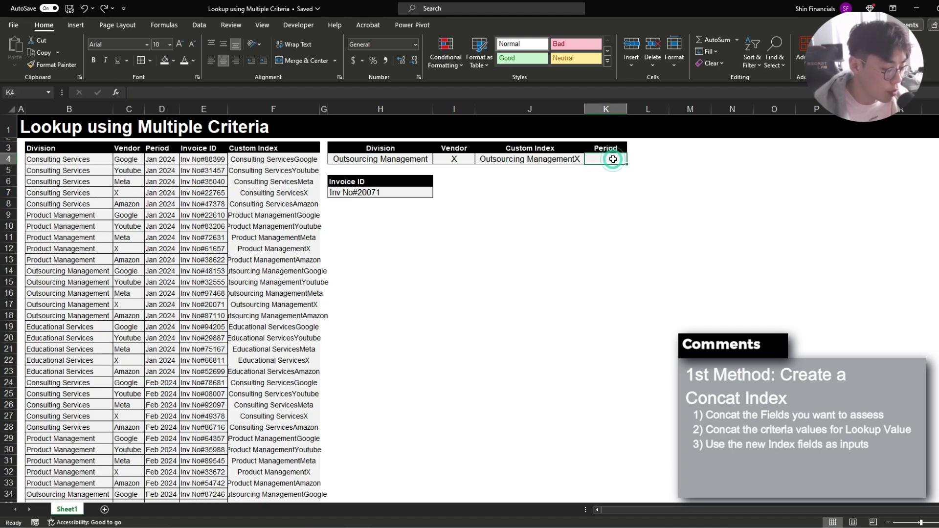
pyautogui.write("'Feb 22")
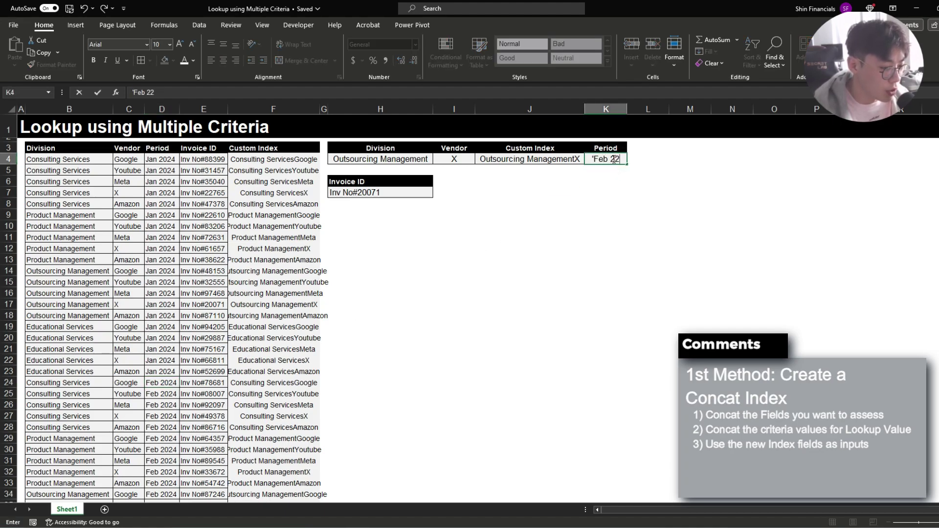
pyautogui.press('BackSpace')
pyautogui.write('024')
pyautogui.press('Left')
# - Extend the criteria Custom Index formula in J4 with the period, making it =$H4&$I4&$K4
pyautogui.press('F2')
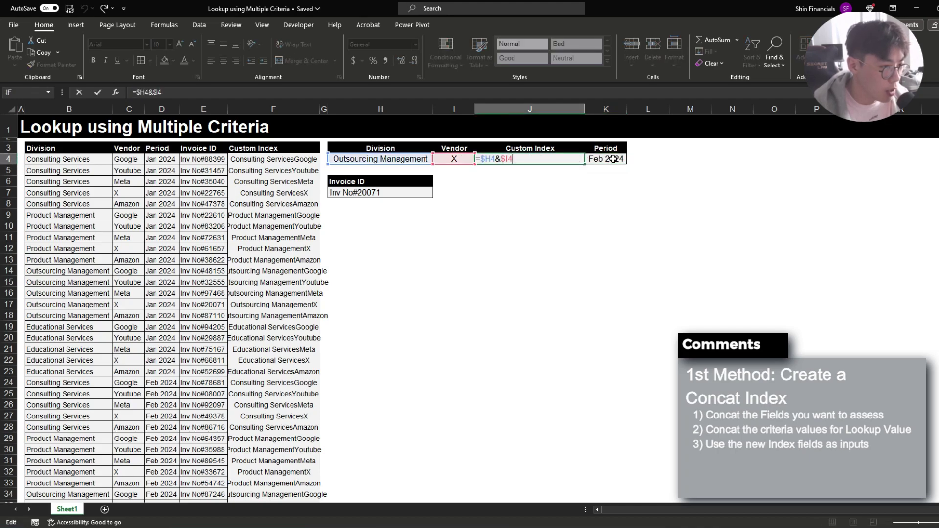
pyautogui.rightClick(613, 159)
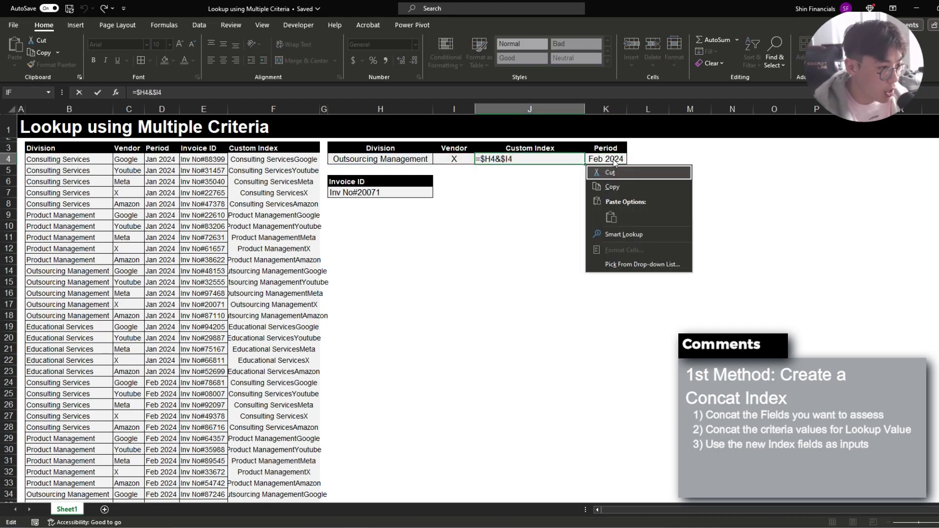
pyautogui.press('Escape')
pyautogui.write('&')
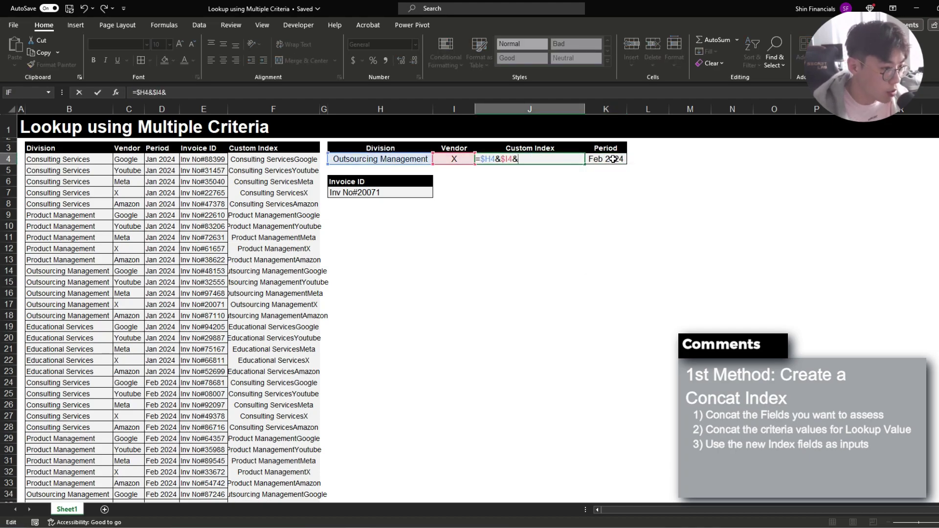
pyautogui.click(613, 159)
pyautogui.press('F4')
pyautogui.press('F4')
pyautogui.press('F4')
pyautogui.press('Return')
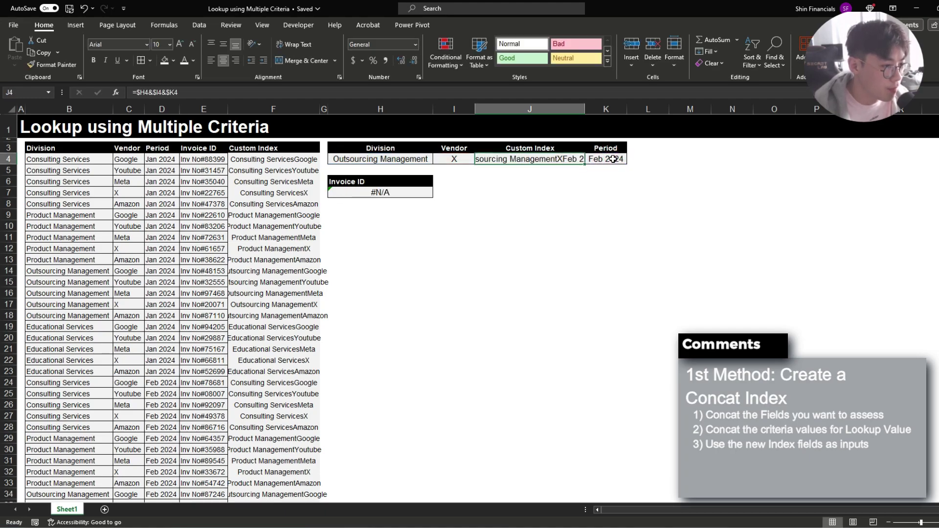
# - Extend the data table's Custom Index formula in F4 with the period, making it =$B4&$C4&$D4
pyautogui.doubleClick(254, 159)
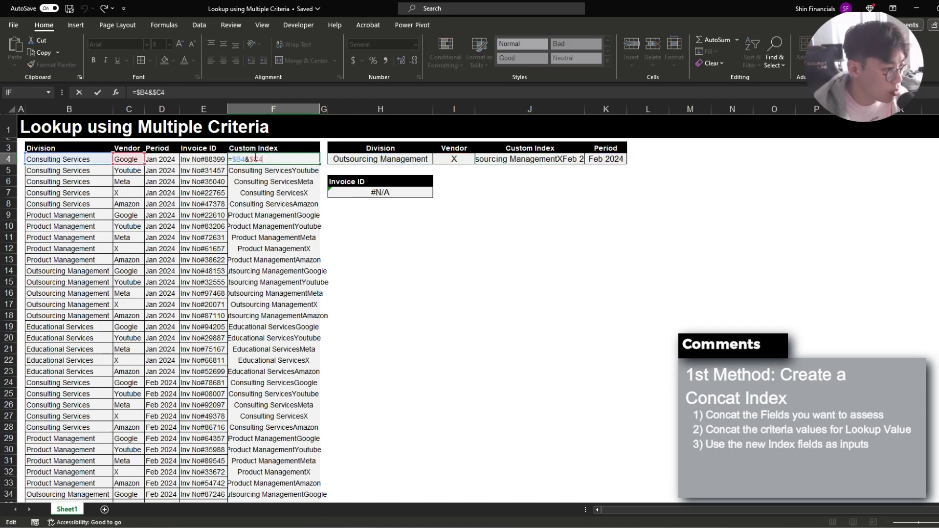
pyautogui.hotkey('shift', 'F10')
pyautogui.press('Escape')
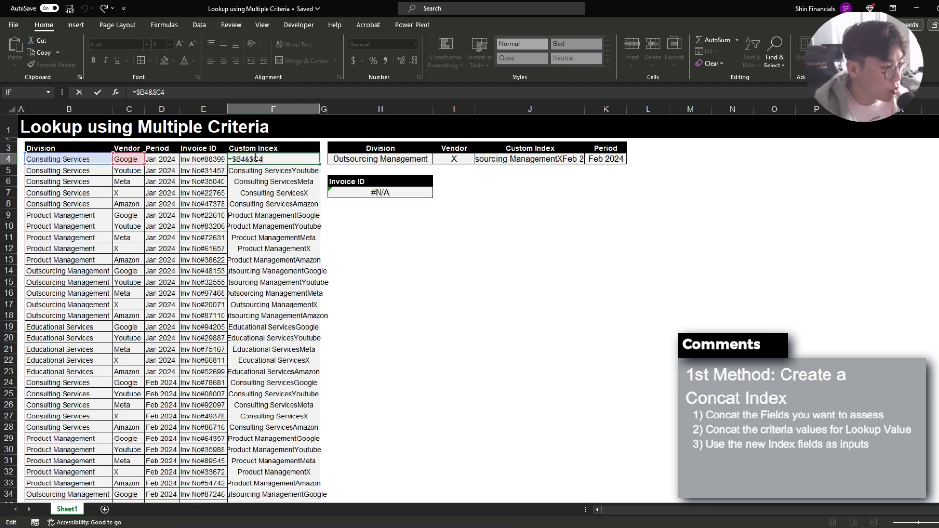
pyautogui.write('&')
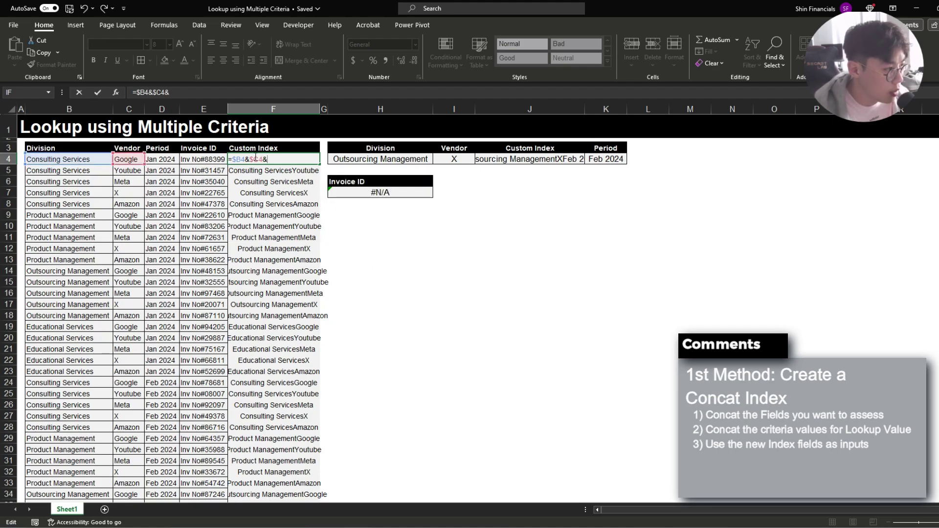
pyautogui.click(161, 163)
pyautogui.press('F4')
pyautogui.press('F4')
pyautogui.press('F4')
pyautogui.hotkey('ctrl', 'Return')
# - Copy the extended formula in F4 down the Custom Index column to the last data row
pyautogui.hotkey('ctrl', 'c')
pyautogui.hotkey('ctrl', 'shift', 'Down')
pyautogui.hotkey('ctrl', 'v')
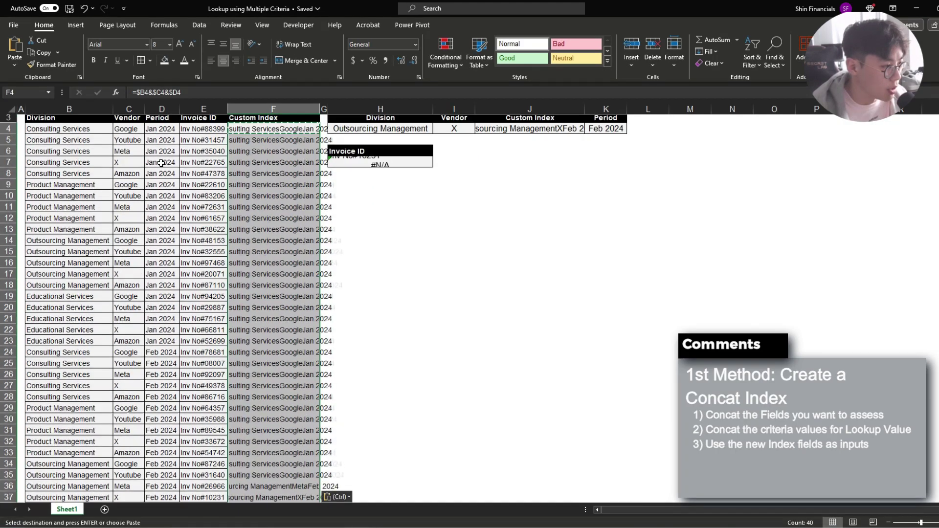
pyautogui.scroll(3, 161, 163)
# - Check the Invoice ID lookup result in H7 against the division, vendor and period criteria in row 4
pyautogui.press('Right')
pyautogui.press('Right')
pyautogui.press('Down')
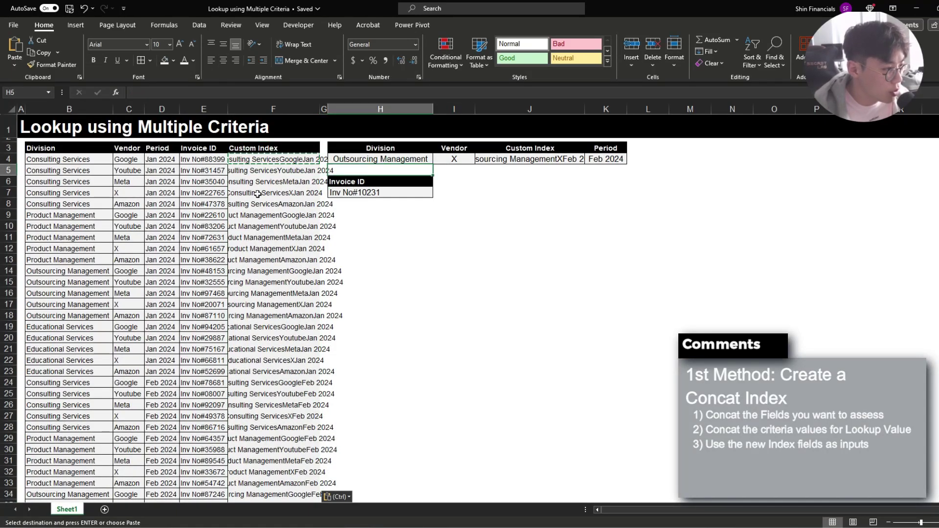
pyautogui.click(386, 191)
pyautogui.click(376, 157)
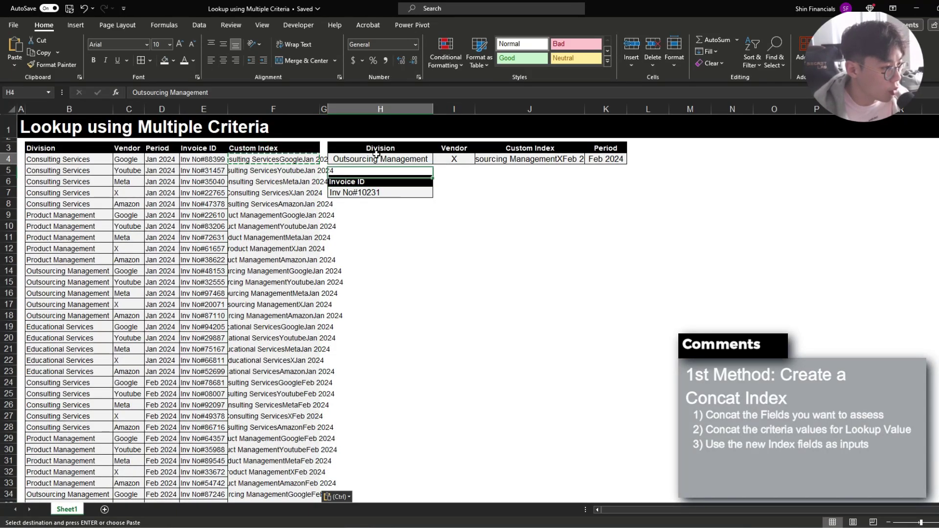
pyautogui.click(462, 157)
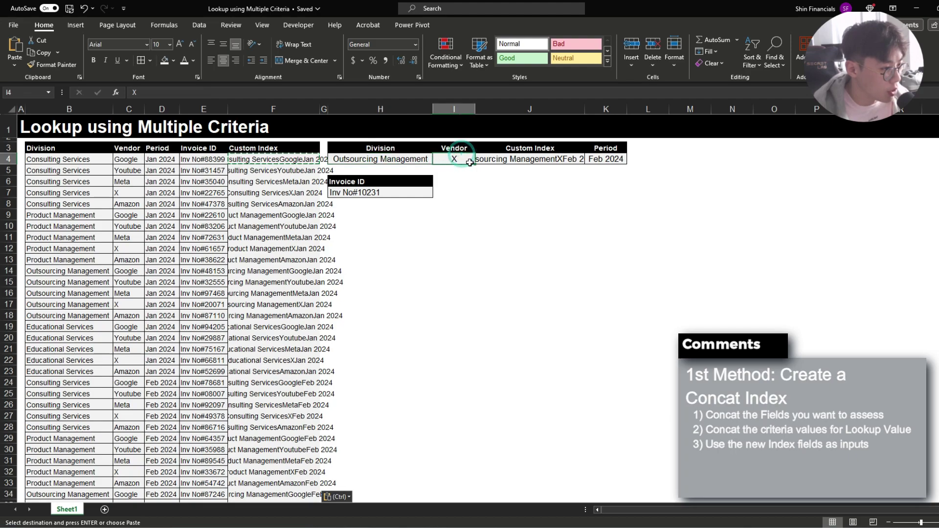
pyautogui.click(602, 160)
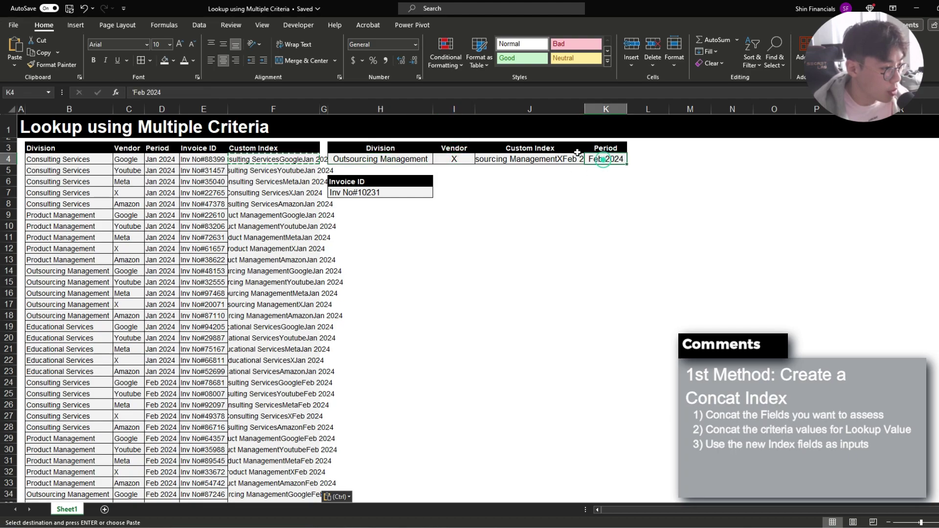
pyautogui.click(374, 195)
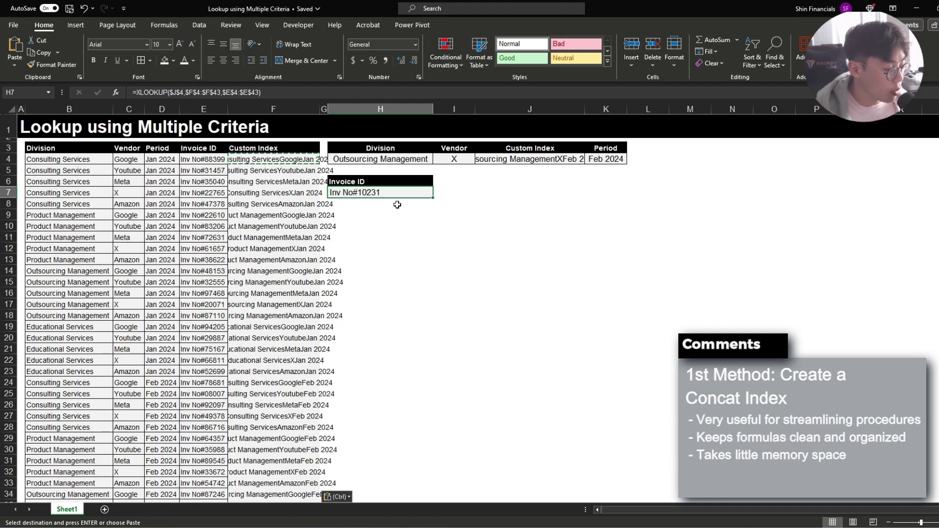
# - Review the Custom Index formula in F4 and the criteria division in H4
pyautogui.press('Left')
pyautogui.press('Left')
pyautogui.press('Up')
pyautogui.press('Up')
pyautogui.press('Up')
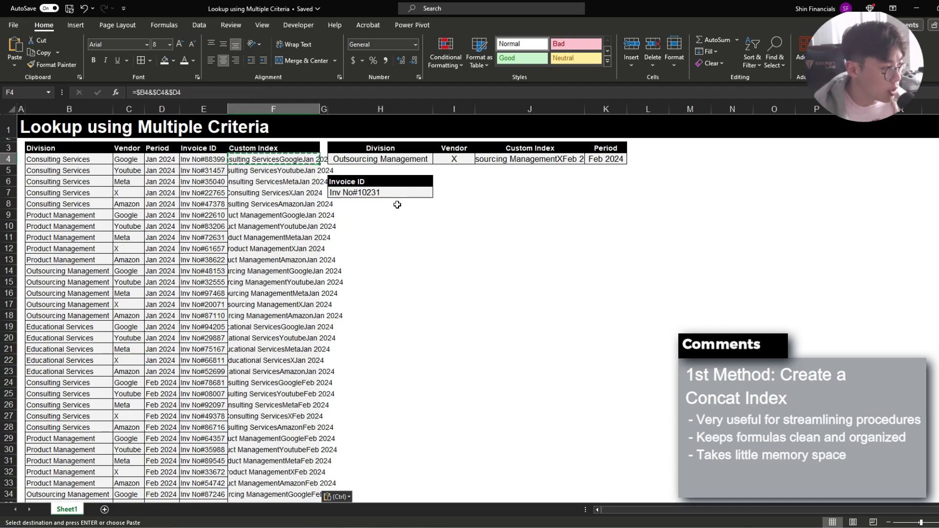
pyautogui.press('Right')
pyautogui.press('Right')
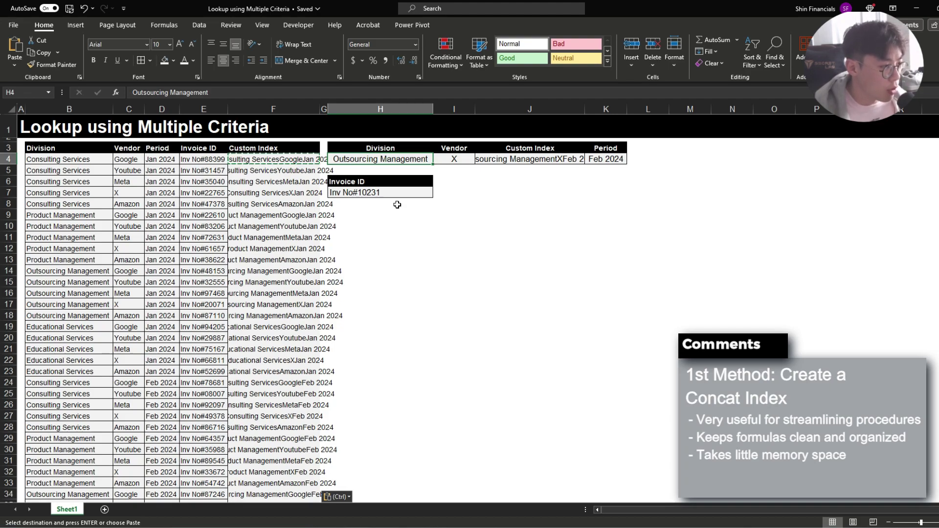
pyautogui.press('Left')
pyautogui.press('Left')
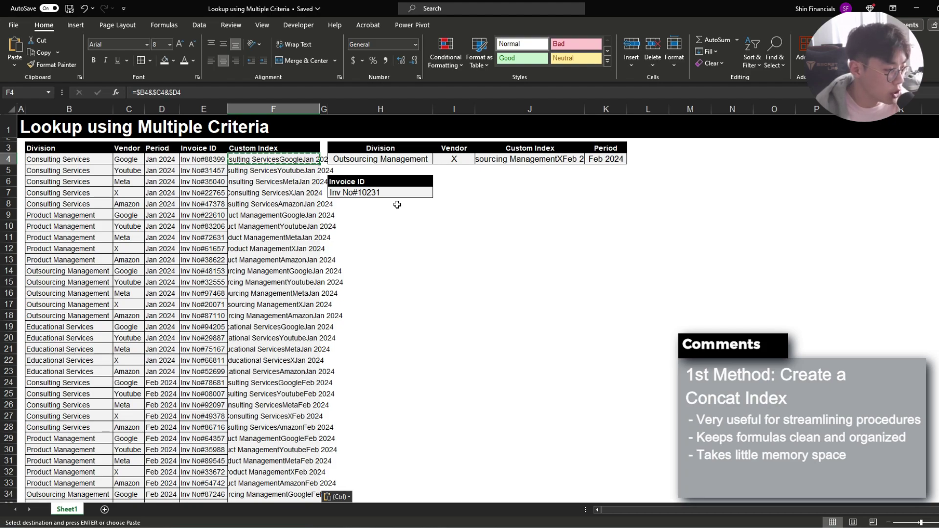
# - Cancel the pending copy selection and delete the Custom Index column F from the data table
pyautogui.press('Escape')
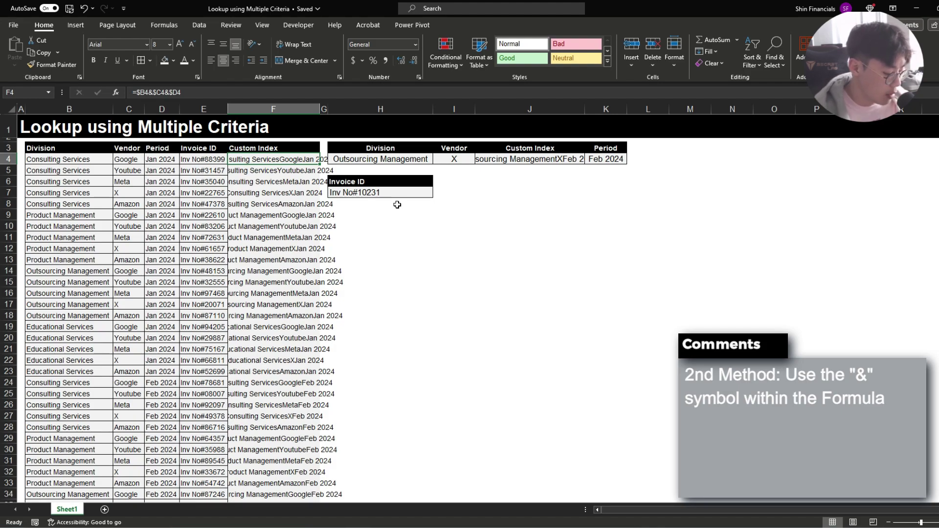
pyautogui.hotkey('ctrl', 'space')
pyautogui.hotkey('ctrl', '-')
pyautogui.press('Right')
pyautogui.press('Right')
pyautogui.press('Right')
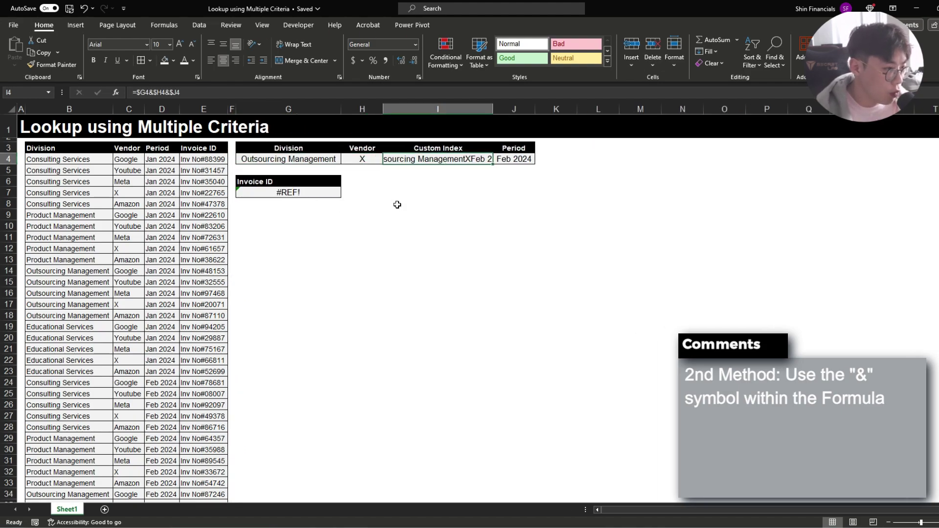
# - Delete the Custom Index column I from the criteria table and select the Invoice ID cell G7
pyautogui.hotkey('ctrl', 'space')
pyautogui.hotkey('ctrl', '-')
pyautogui.press('Left')
pyautogui.press('Left')
pyautogui.press('Down')
pyautogui.press('Down')
pyautogui.press('Down')
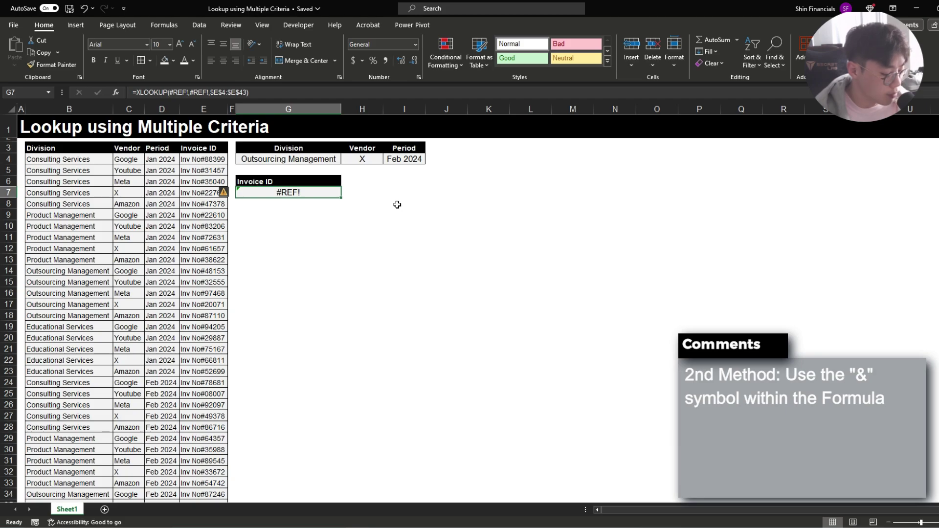
# - Replace the broken formula in G7 with an XLOOKUP whose lookup value joins division and vendor as $G$4&$H$4
pyautogui.press('Delete')
pyautogui.write('=xlookup(')
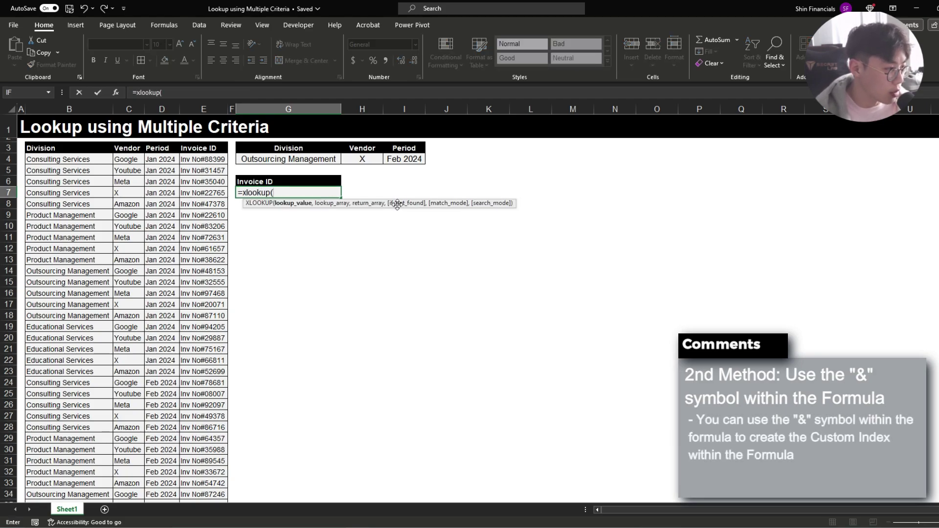
pyautogui.press('Up')
pyautogui.press('Up')
pyautogui.press('Up')
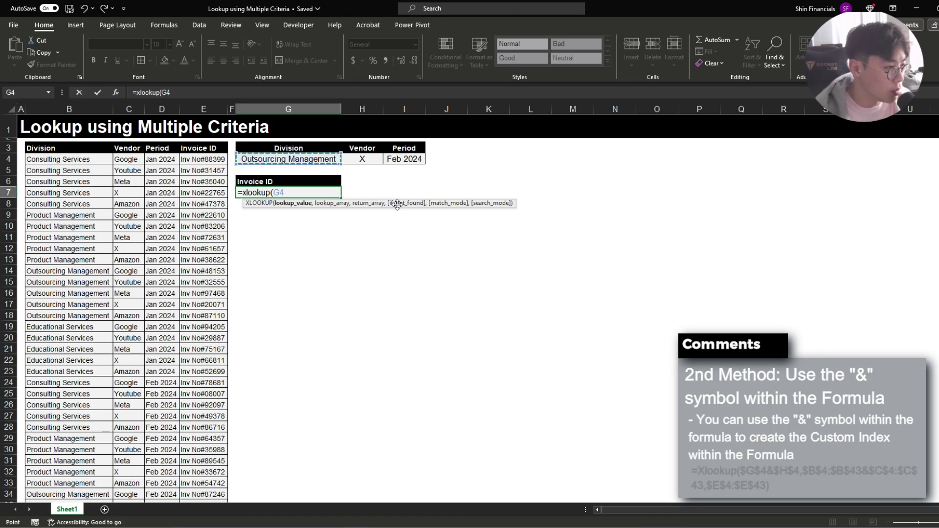
pyautogui.press('F4')
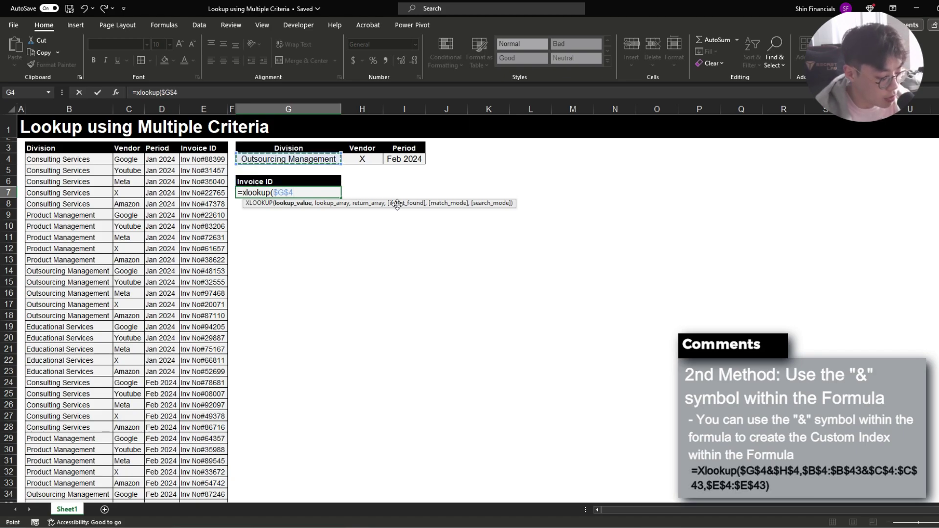
pyautogui.write('&')
pyautogui.press('Right')
pyautogui.press('Up')
pyautogui.press('Up')
pyautogui.press('Up')
pyautogui.press('F4')
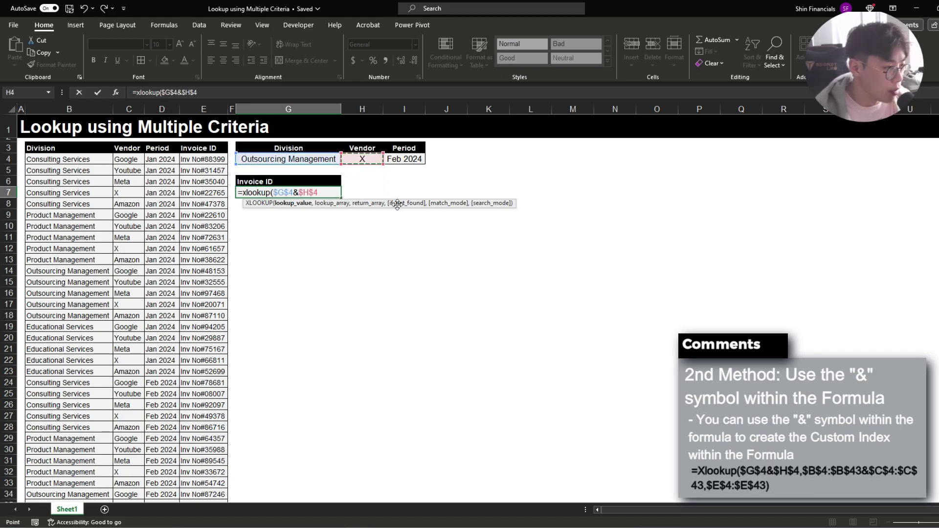
# - Add the absolute division range $B$4:$B$43 as the first part of the XLOOKUP lookup array
pyautogui.write(',')
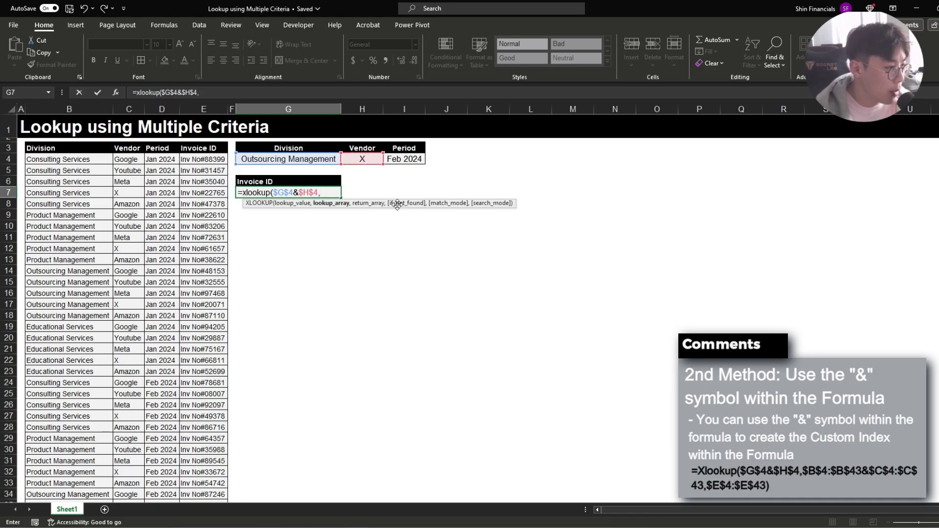
pyautogui.press('Left')
pyautogui.press('Left')
pyautogui.press('Left')
pyautogui.press('Left')
pyautogui.press('Left')
pyautogui.press('Up')
pyautogui.press('Up')
pyautogui.press('Up')
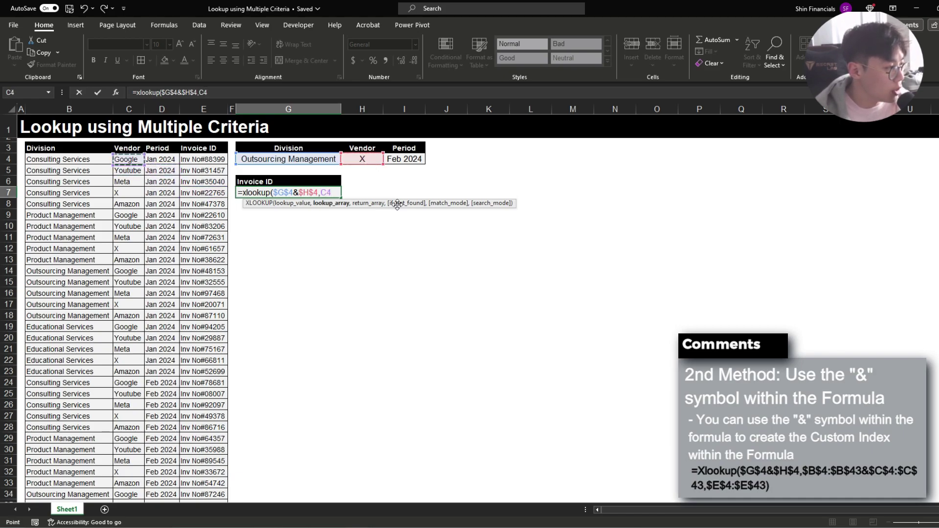
pyautogui.hotkey('ctrl', 'shift', 'Down')
pyautogui.press('F4')
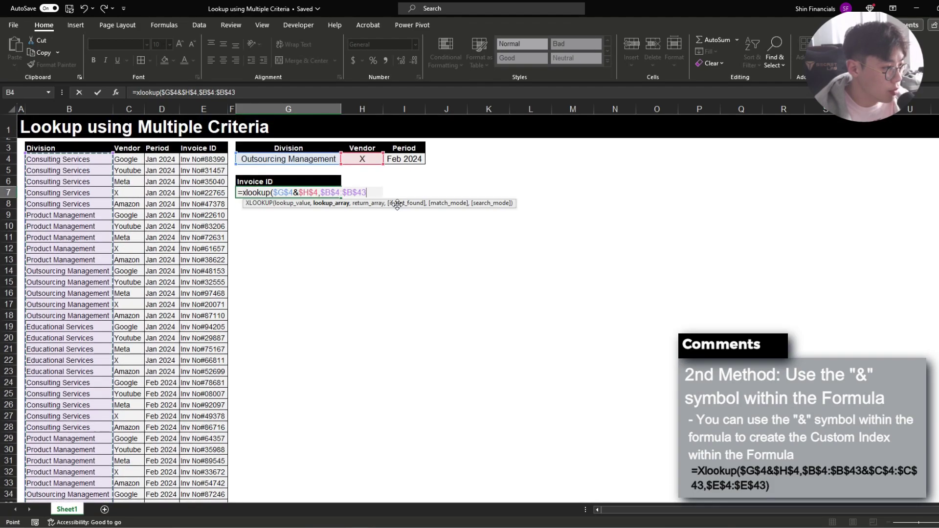
# - Join the absolute vendor range $C$4:$C$43 to the division range in the lookup array using "&"
pyautogui.write('&')
pyautogui.press('Left')
pyautogui.press('Left')
pyautogui.press('Left')
pyautogui.press('Left')
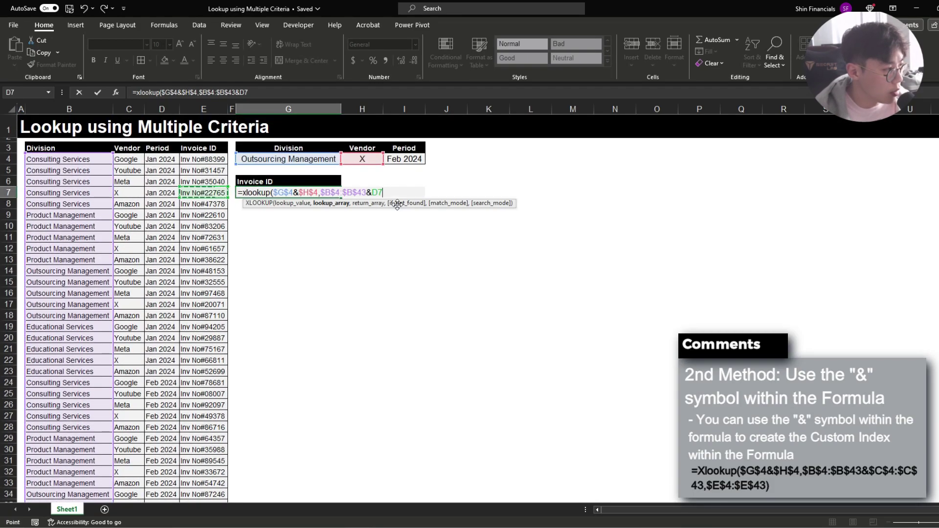
pyautogui.press('Up')
pyautogui.press('Up')
pyautogui.press('Up')
pyautogui.hotkey('ctrl', 'shift', 'Down')
pyautogui.press('F4')
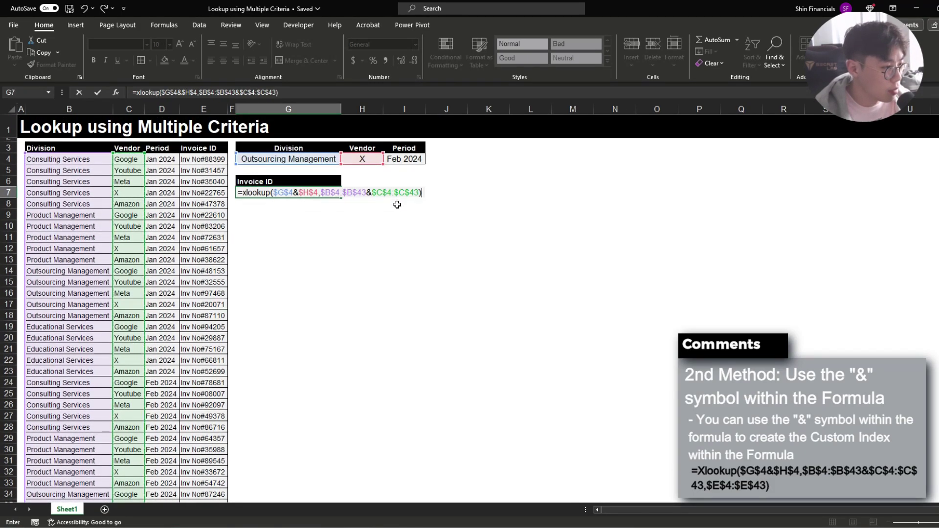
# - Use the Invoice ID range $E$4:$E$43 as the return array and complete the XLOOKUP in G7
pyautogui.write(',')
pyautogui.press('Left')
pyautogui.press('Left')
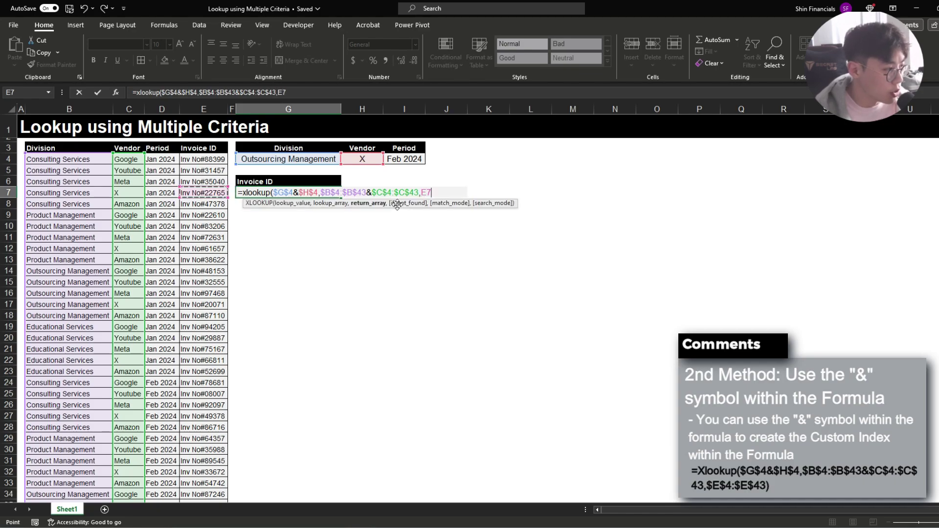
pyautogui.press('Up')
pyautogui.press('Up')
pyautogui.press('Up')
pyautogui.hotkey('ctrl', 'shift', 'Down')
pyautogui.press('F4')
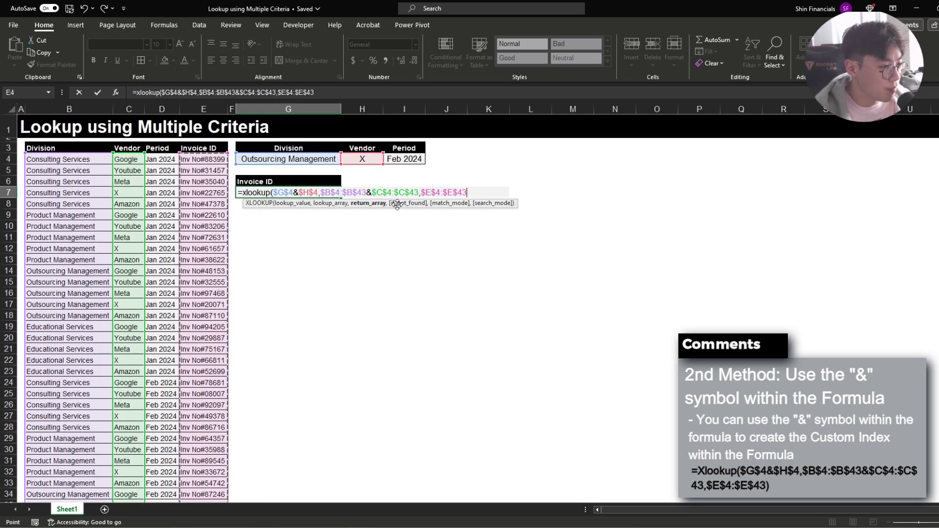
pyautogui.write(')')
pyautogui.press('Return')
pyautogui.press('Up')
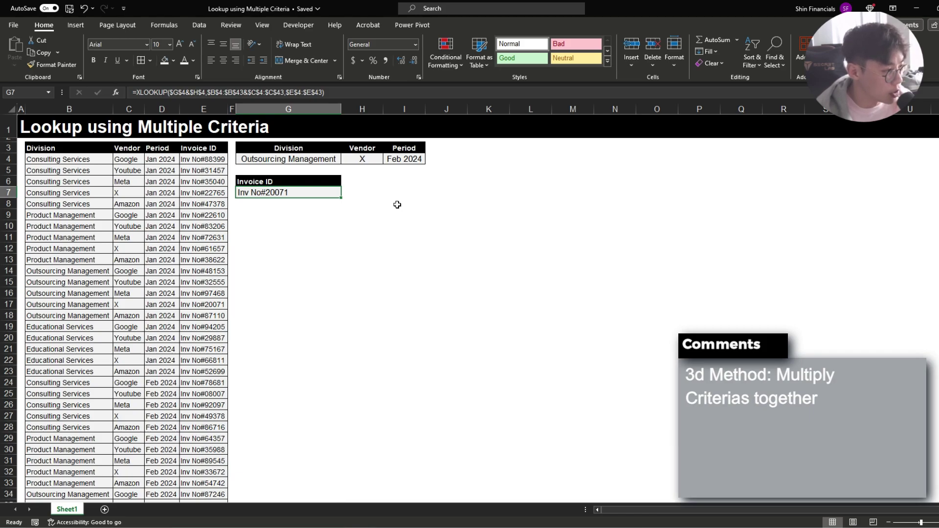
# - Begin a new XLOOKUP in G7 with lookup value 1 and open its lookup array with the division range $B$4:$B$43
pyautogui.write('=')
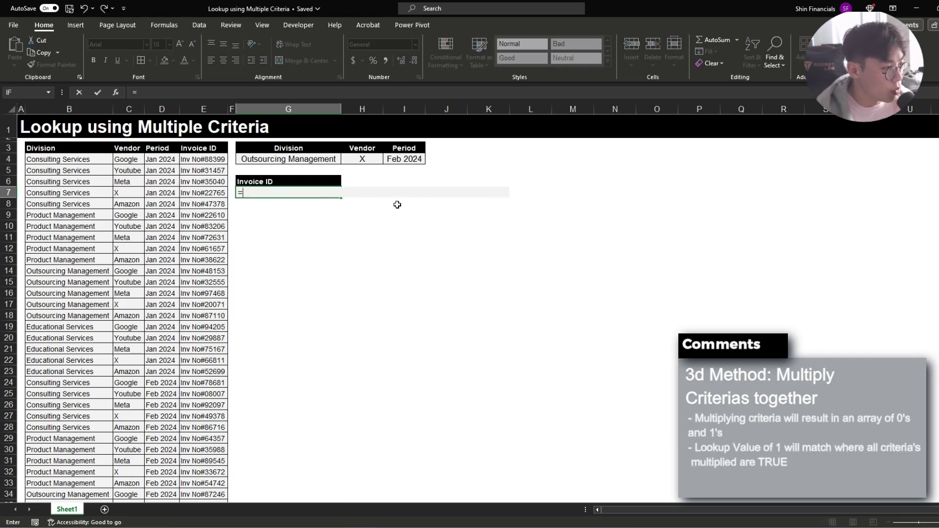
pyautogui.write('xlookup(')
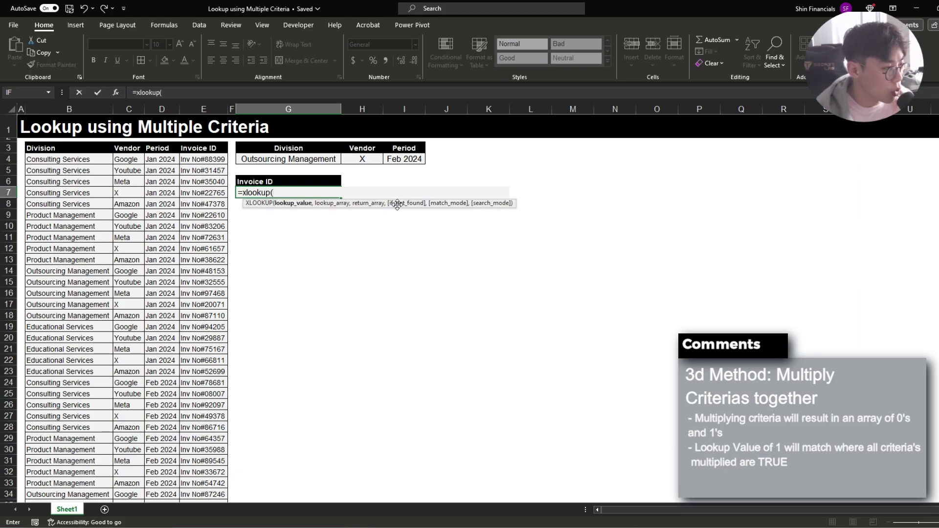
pyautogui.write('1,')
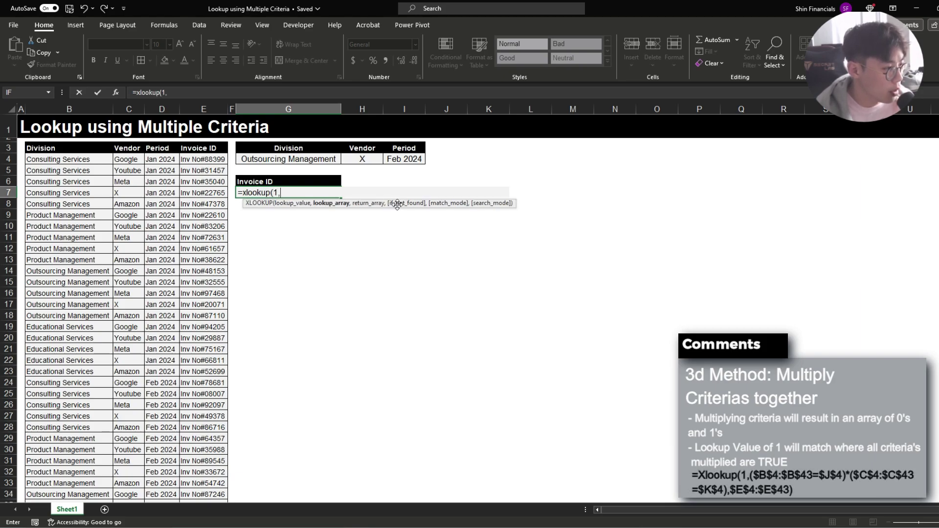
pyautogui.write('(')
pyautogui.press('Left')
pyautogui.press('Left')
pyautogui.press('Left')
pyautogui.press('Left')
pyautogui.press('Left')
pyautogui.press('Up')
pyautogui.press('Up')
pyautogui.press('Up')
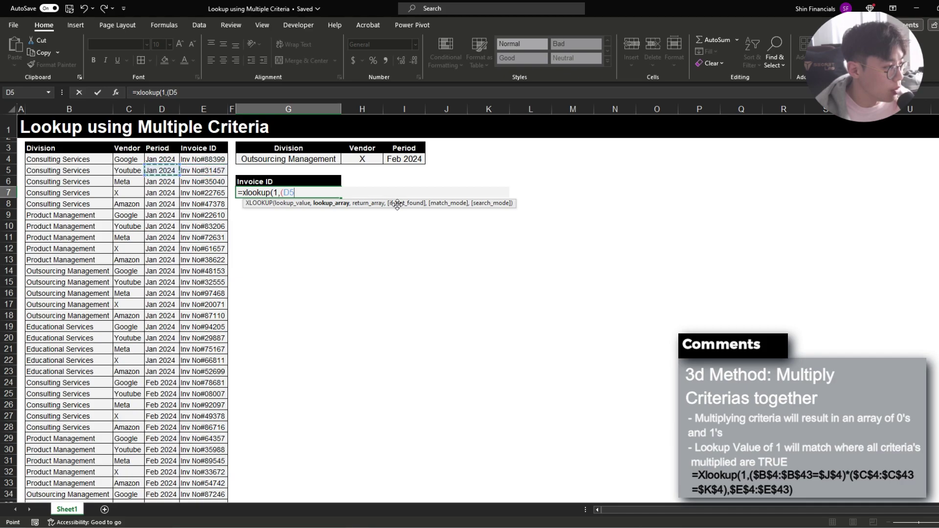
pyautogui.hotkey('ctrl', 'shift', 'Down')
pyautogui.scroll(3, 397, 204)
pyautogui.press('F4')
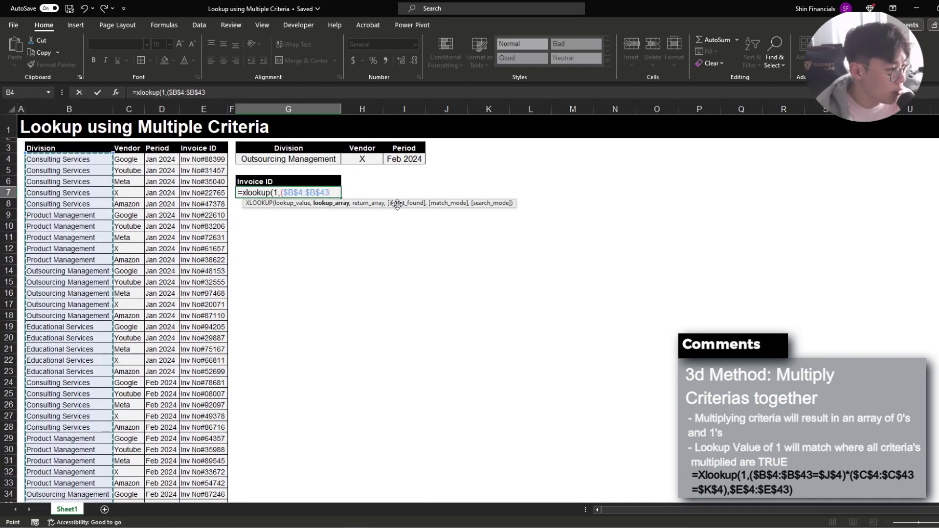
# - Compare the division range with $G$4, close that criterion and add the multiplication operator
pyautogui.write('=')
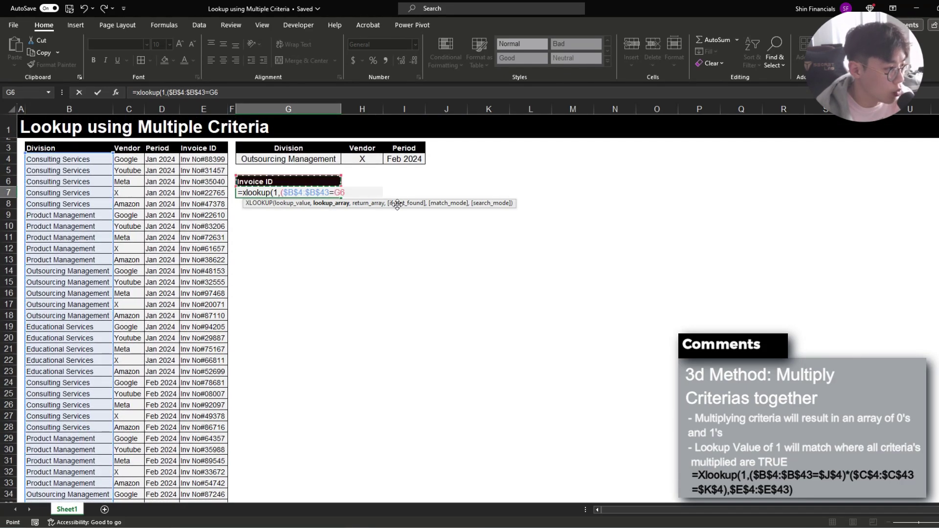
pyautogui.press('Up')
pyautogui.press('Up')
pyautogui.press('Up')
pyautogui.press('F4')
pyautogui.write(')*')
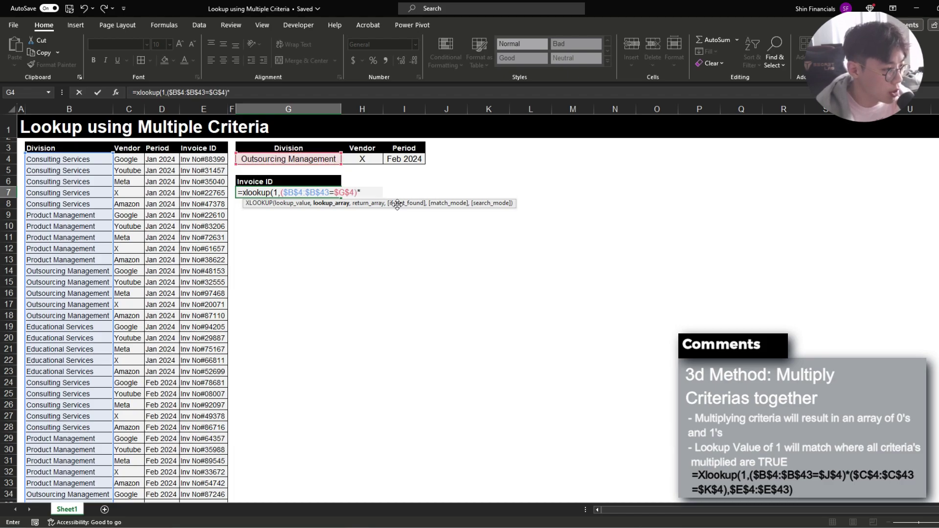
# - Open the second criterion in the lookup array with the absolute vendor range $C$4:$C$43
pyautogui.write('(')
pyautogui.press('Left')
pyautogui.press('Left')
pyautogui.press('Left')
pyautogui.press('Left')
pyautogui.press('Up')
pyautogui.press('Up')
pyautogui.press('Up')
pyautogui.hotkey('ctrl', 'shift', 'Down')
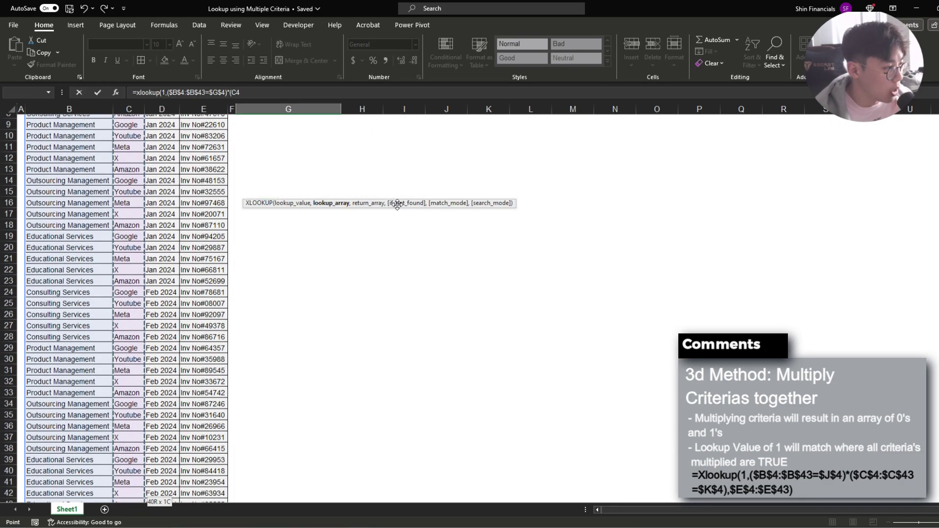
pyautogui.press('F4')
# - Compare the vendor range with $H$4 and close the lookup array argument
pyautogui.write('=')
pyautogui.press('Right')
pyautogui.press('Up')
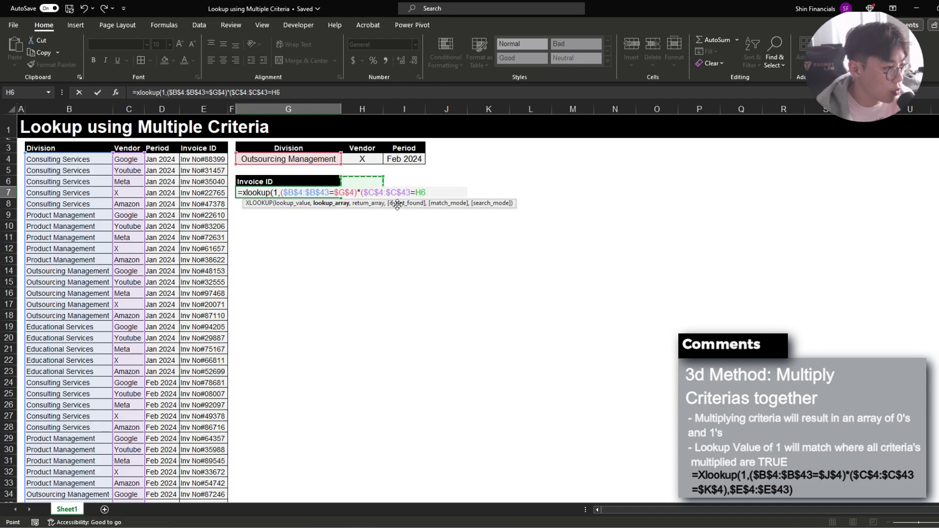
pyautogui.press('Up')
pyautogui.press('Up')
pyautogui.press('F4')
pyautogui.write('),')
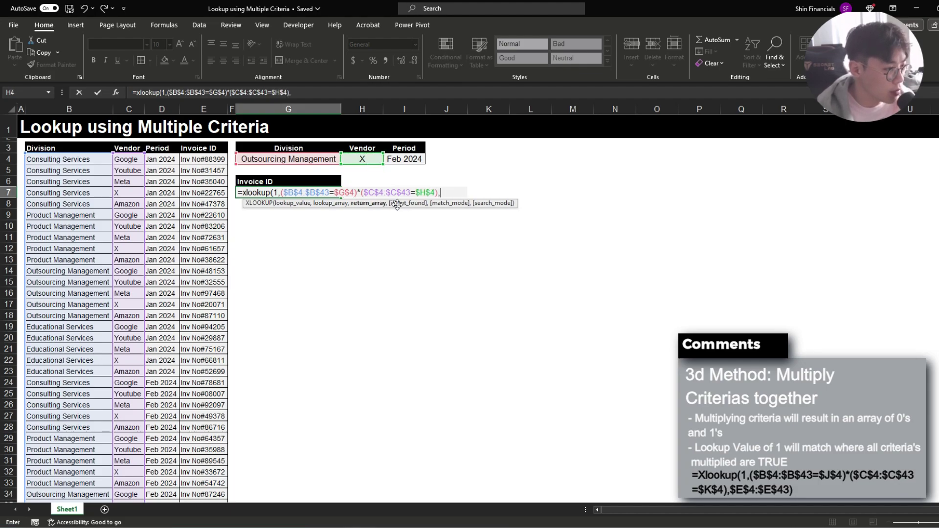
# - Set the return array to $E$4:$E$43 and complete the multiplied-criteria XLOOKUP in G7
pyautogui.press('Left')
pyautogui.press('Left')
pyautogui.press('Up')
pyautogui.press('Up')
pyautogui.press('Up')
pyautogui.hotkey('ctrl', 'shift', 'Down')
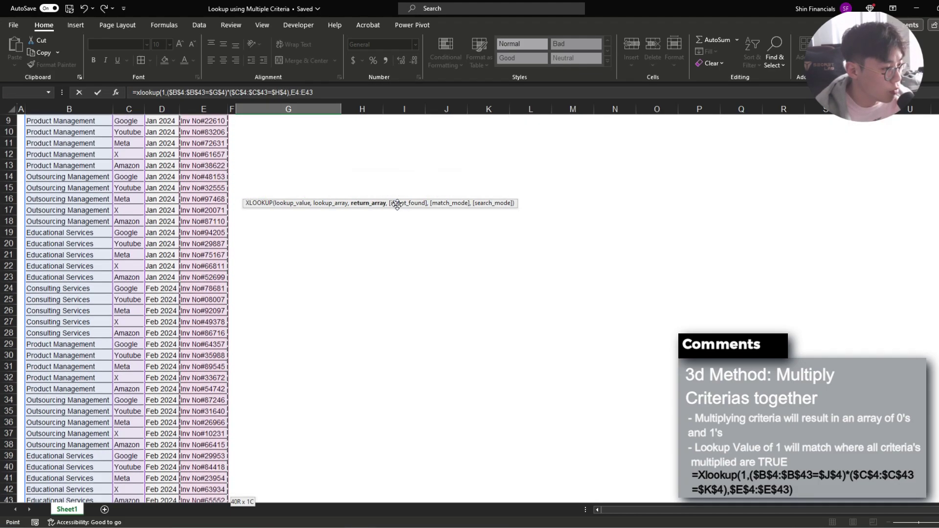
pyautogui.press('F4')
pyautogui.write(')')
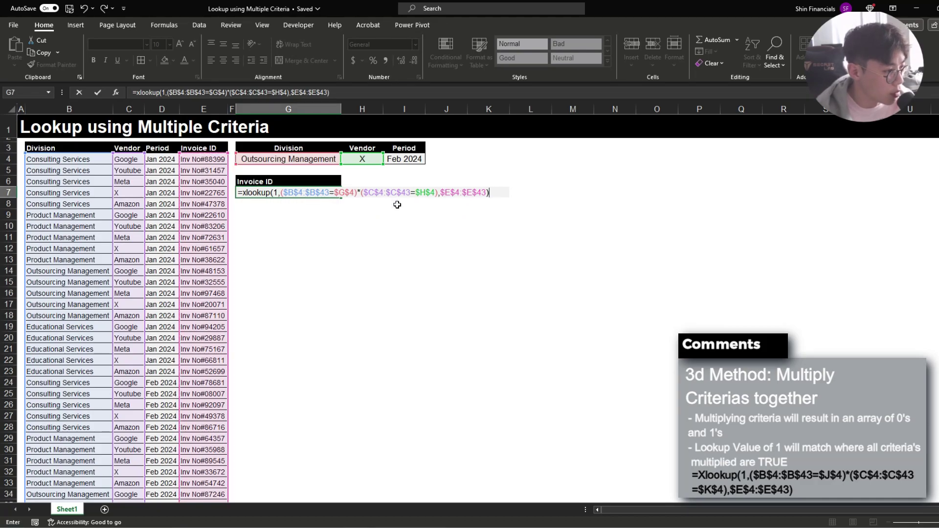
pyautogui.hotkey('ctrl', 'Return')
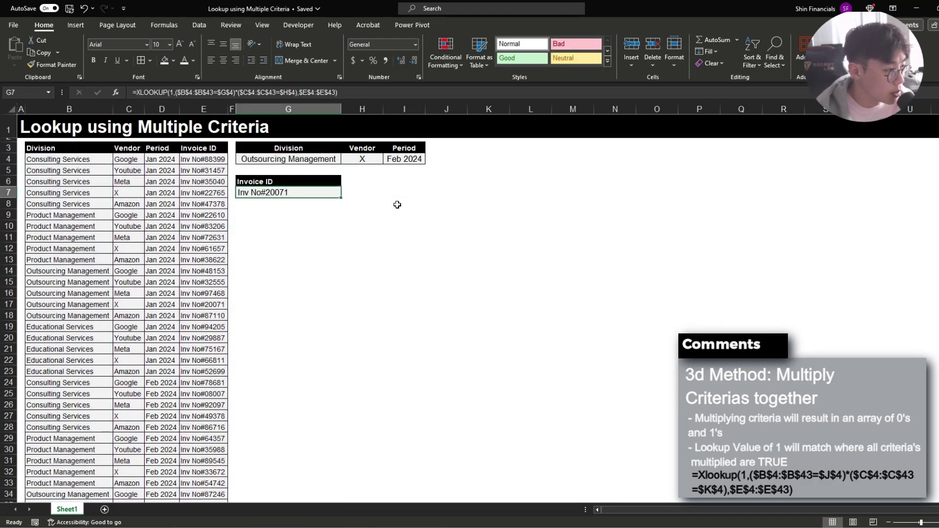
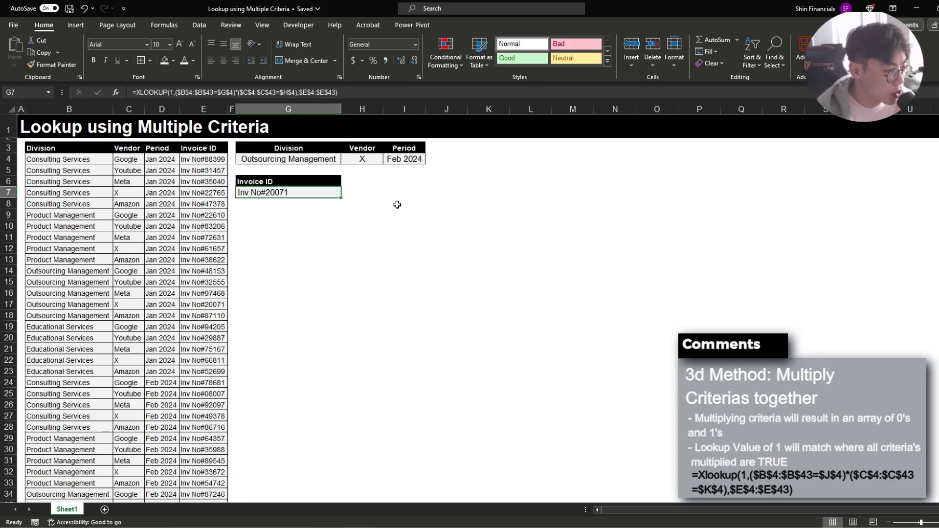
# - Insert two columns after the Invoice ID column and head them "Criteria 1" and "Criteria 2" in row 3
pyautogui.hotkey('shift', 'Left')
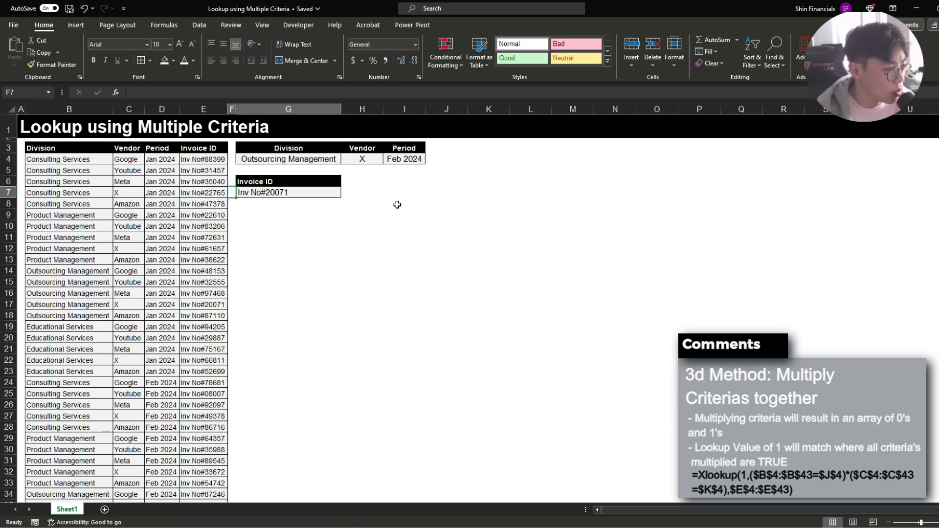
pyautogui.hotkey('ctrl', 'shift', '+')
pyautogui.press('Up')
pyautogui.press('Up')
pyautogui.press('Up')
pyautogui.press('Up')
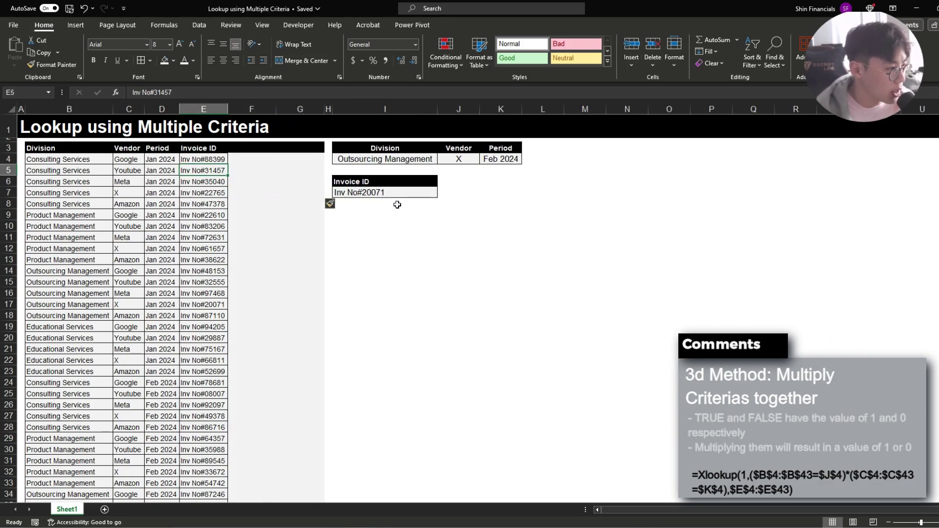
pyautogui.write('Criteria 1')
pyautogui.press('Tab')
pyautogui.write('Criteria 2')
pyautogui.press('Return')
# - Enter =$B$4:$B$43=$I$4 in F4 to test every division under Criteria 1, and check the Outsourcing Management rows
pyautogui.write('=')
pyautogui.press('Left')
pyautogui.press('Left')
pyautogui.press('Left')
pyautogui.press('Left')
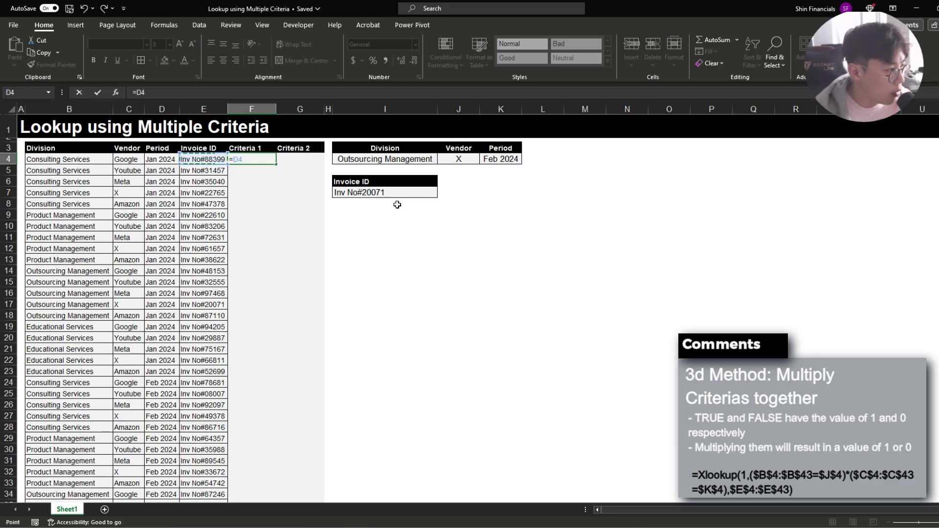
pyautogui.hotkey('ctrl', 'shift', 'Down')
pyautogui.press('F4')
pyautogui.write('=')
pyautogui.press('Right')
pyautogui.press('Right')
pyautogui.press('Right')
pyautogui.press('F4')
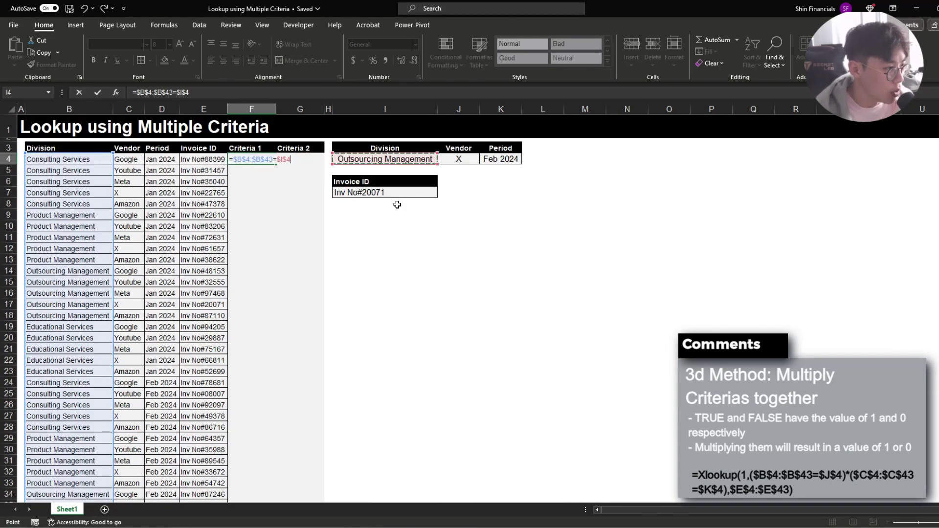
pyautogui.hotkey('ctrl', 'Return')
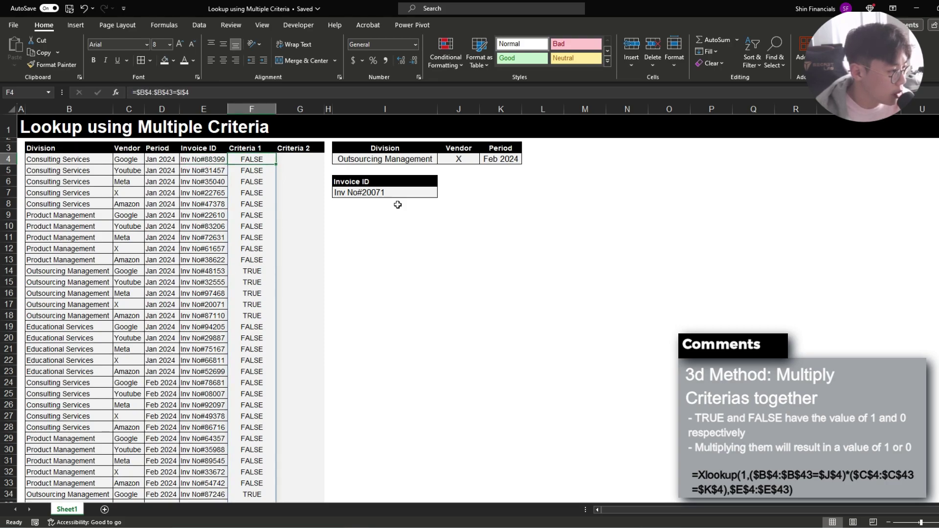
pyautogui.click(252, 271)
pyautogui.moveTo(252, 270); pyautogui.dragTo(252, 315)
pyautogui.click(252, 271)
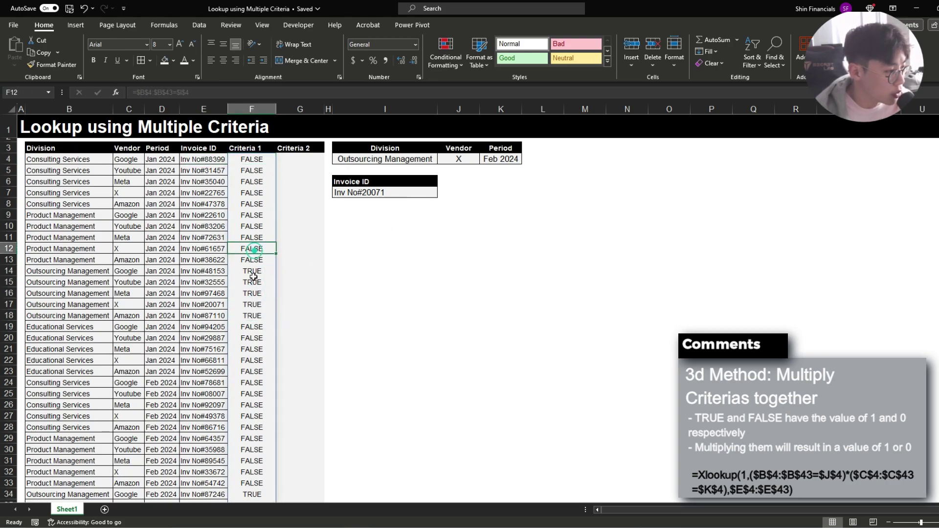
# - Enter =$C$4:$C$43=$J$4 in G4 to test every vendor under Criteria 2, and check the results for vendor X
pyautogui.click(288, 163)
pyautogui.write('=')
pyautogui.press('Left')
pyautogui.press('Left')
pyautogui.press('Left')
pyautogui.press('Left')
pyautogui.hotkey('ctrl', 'shift', 'Down')
pyautogui.press('F4')
pyautogui.write('=')
pyautogui.press('Right')
pyautogui.press('Right')
pyautogui.press('Right')
pyautogui.press('F4')
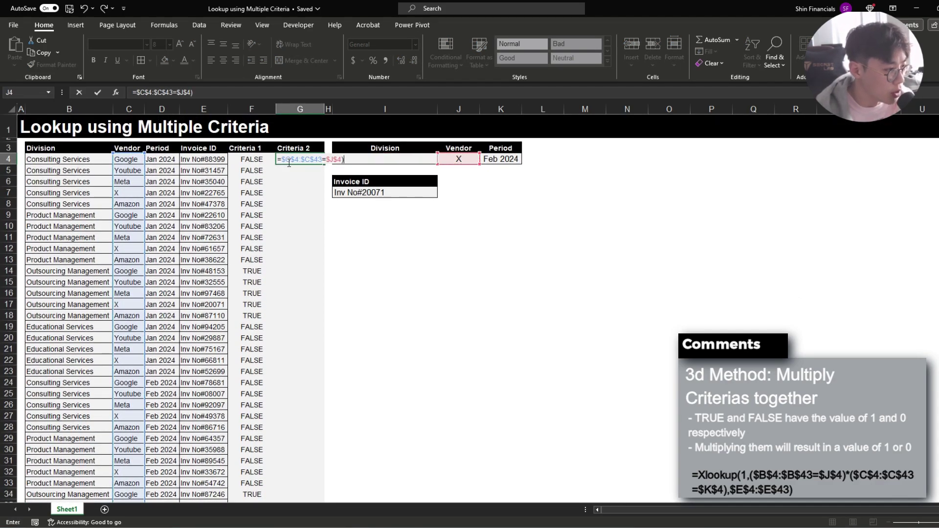
pyautogui.press('Return')
pyautogui.click(288, 163)
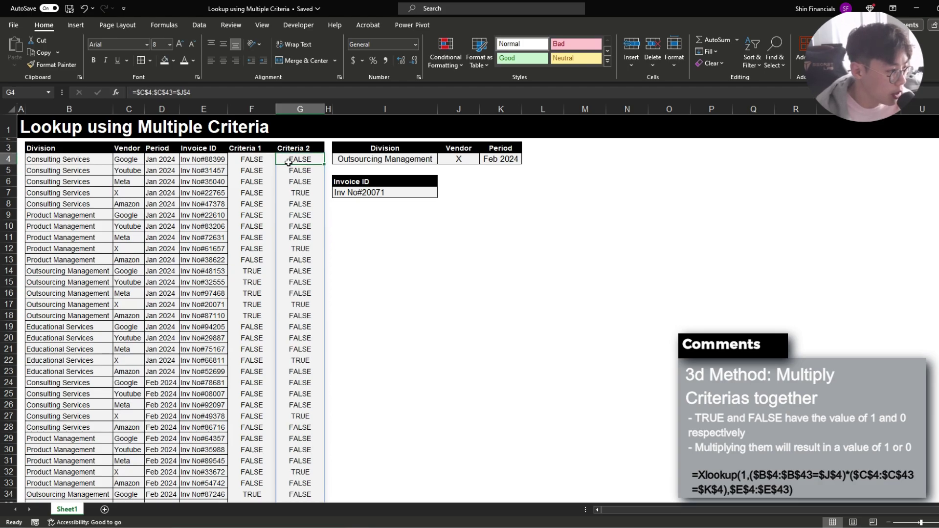
pyautogui.click(300, 203)
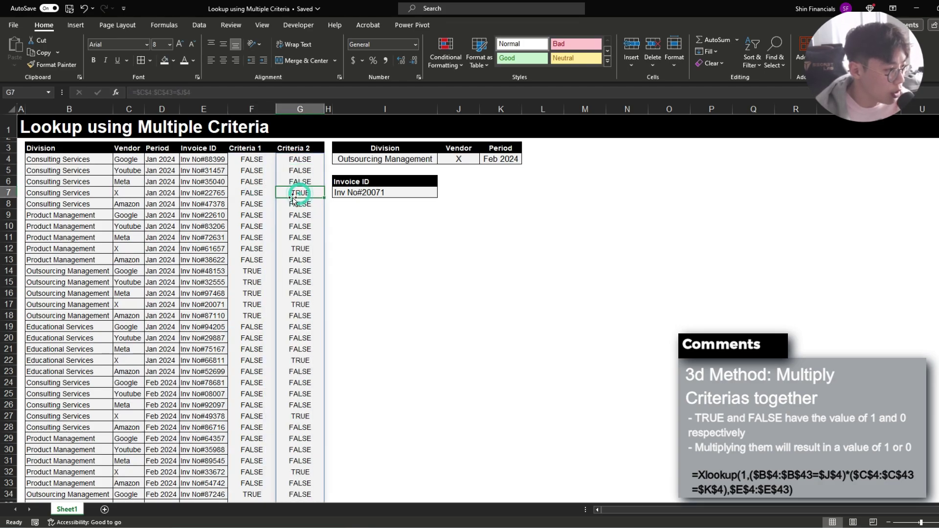
# - Insert one more column directly after the Criteria 2 column
pyautogui.moveTo(300, 204); pyautogui.dragTo(300, 260)
pyautogui.click(329, 156)
pyautogui.hotkey('alt', 'h')
pyautogui.press('i')
pyautogui.press('c')
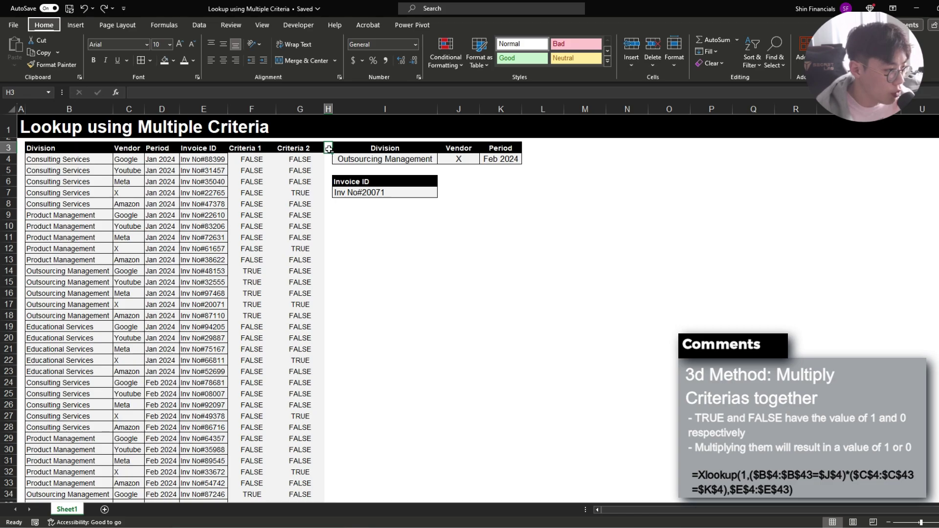
# - Review the two multiplied criteria inside the XLOOKUP formula in J7, leaving the formula as it is
pyautogui.press('Right')
pyautogui.press('Down')
pyautogui.press('Down')
pyautogui.press('Down')
pyautogui.press('F2')
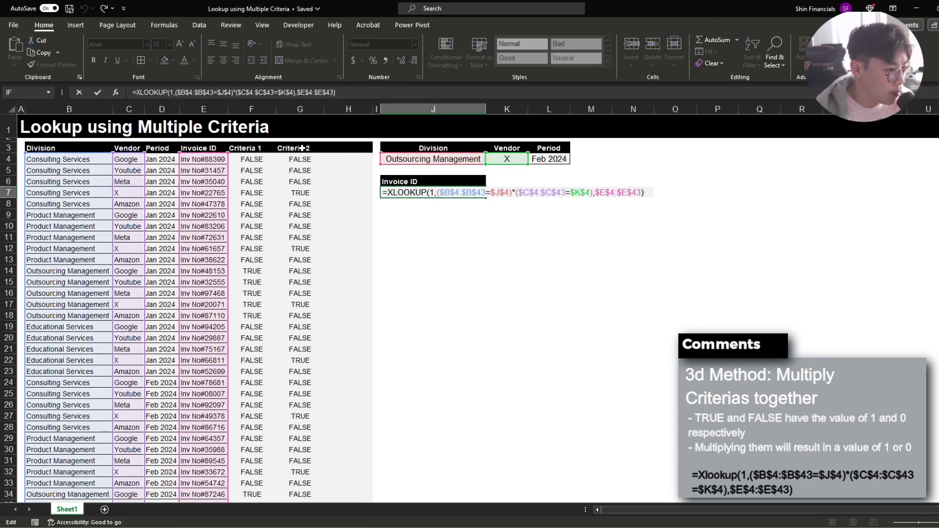
pyautogui.moveTo(436, 193); pyautogui.dragTo(594, 194)
pyautogui.press('Escape')
# - Enter =F4*G4 in H4 to multiply the Criteria 1 and Criteria 2 results
pyautogui.click(342, 157)
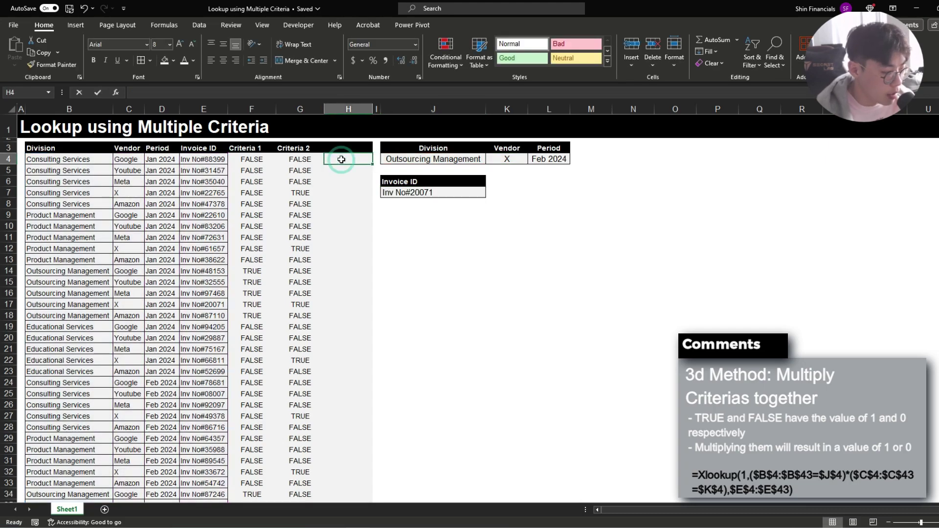
pyautogui.write('=')
pyautogui.press('Left')
pyautogui.press('Left')
pyautogui.write('*')
pyautogui.press('Left')
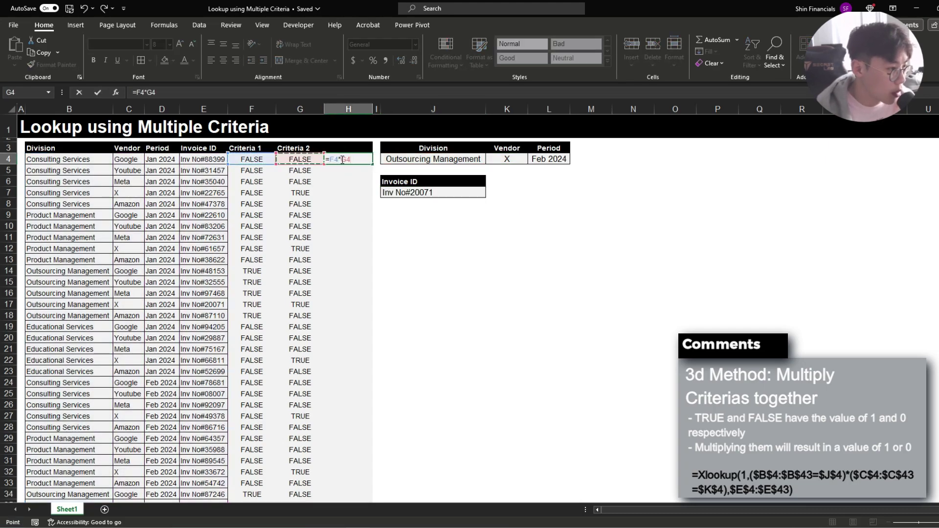
pyautogui.hotkey('ctrl', 'Return')
# - Copy the multiplication formula from H4 down column H to the last data row
pyautogui.hotkey('ctrl', 'c')
pyautogui.press('Left')
pyautogui.hotkey('ctrl', 'Down')
pyautogui.press('Right')
pyautogui.hotkey('ctrl', 'shift', 'Up')
pyautogui.hotkey('ctrl', 'v')
pyautogui.hotkey('ctrl', 'Up')
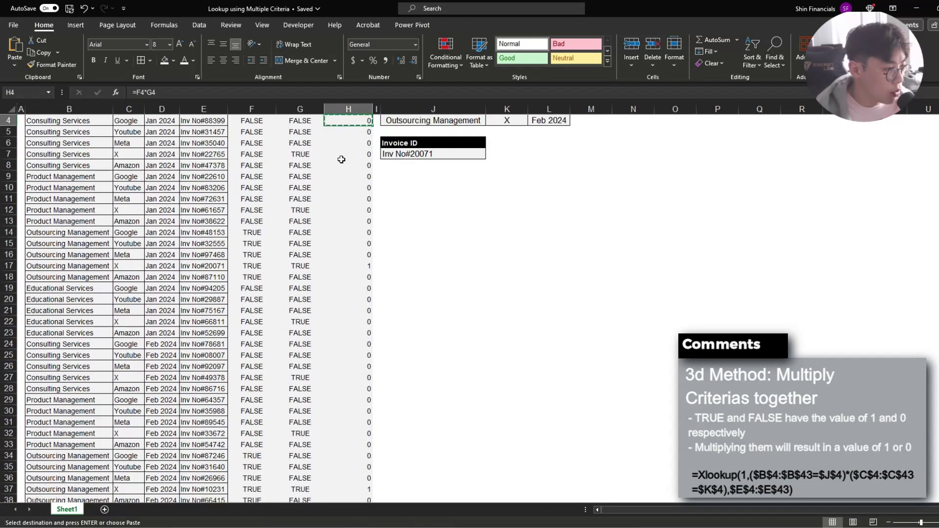
# - Examine row 17 to compare its Criteria 1 and Criteria 2 results with their product in column H
pyautogui.scroll(1, 341, 159)
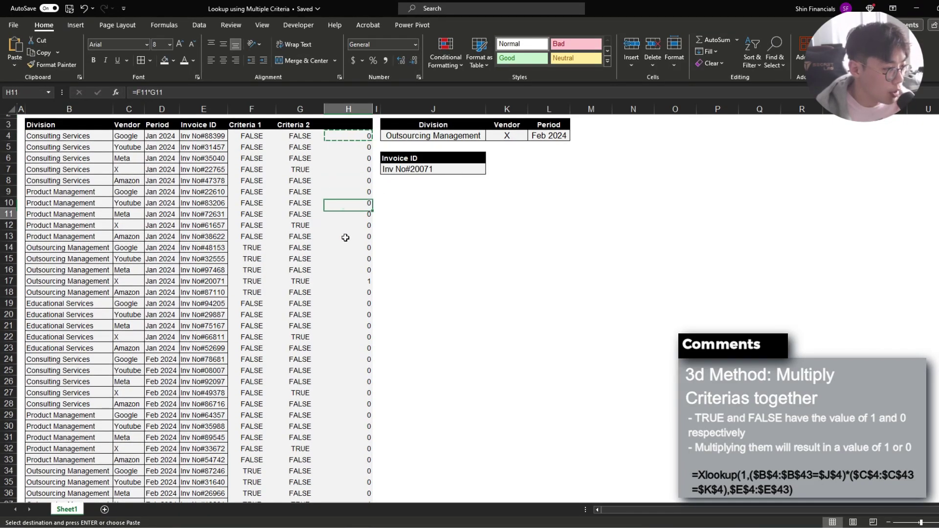
pyautogui.click(360, 313)
pyautogui.press('Left')
pyautogui.press('Left')
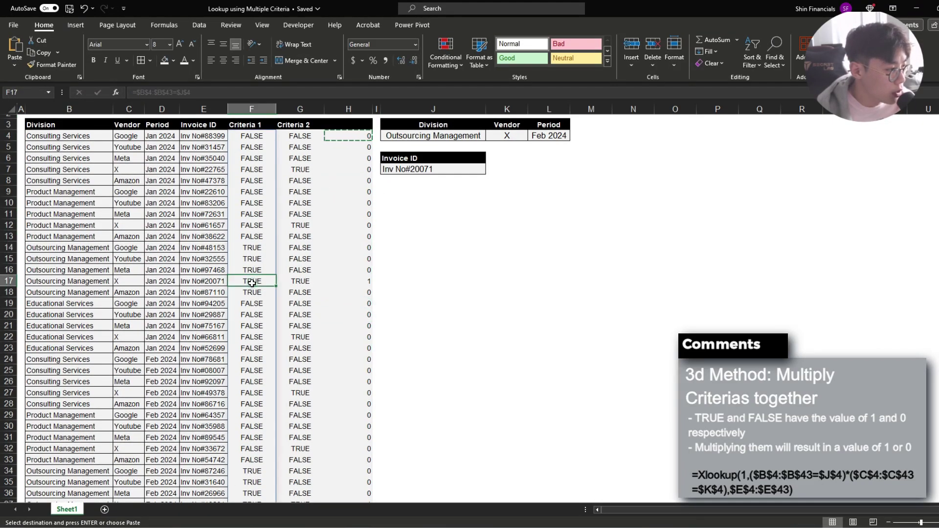
pyautogui.hotkey('ctrl', 'Up')
pyautogui.press('Right')
pyautogui.hotkey('ctrl', 'shift', 'Down')
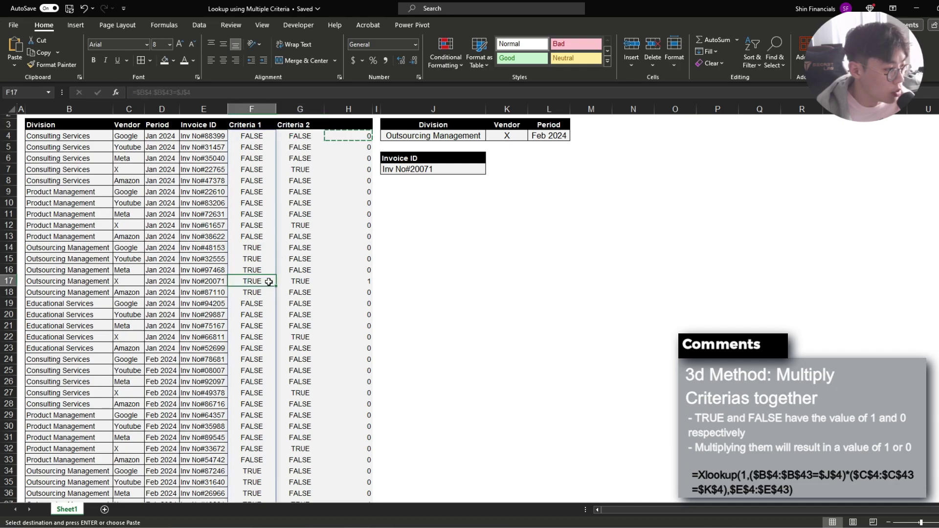
pyautogui.click(362, 281)
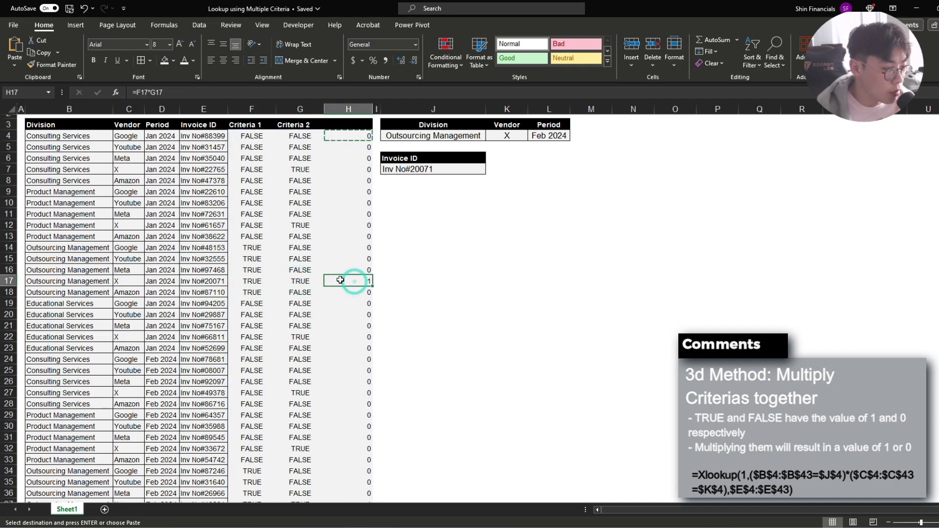
pyautogui.press('Escape')
# - Examine how the lookup value 1 in J7's XLOOKUP relates to the products in column H and the Invoice ID return range
pyautogui.scroll(1, 384, 259)
pyautogui.doubleClick(431, 191)
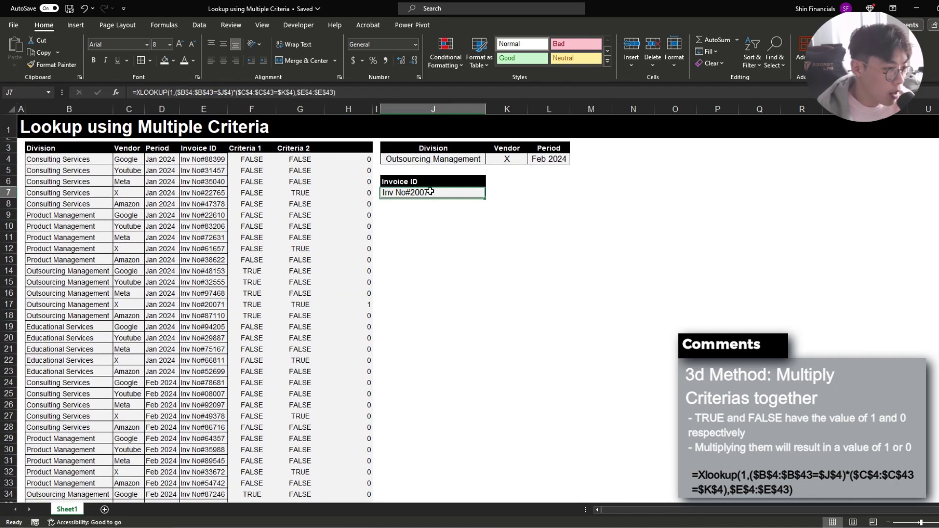
pyautogui.doubleClick(431, 192)
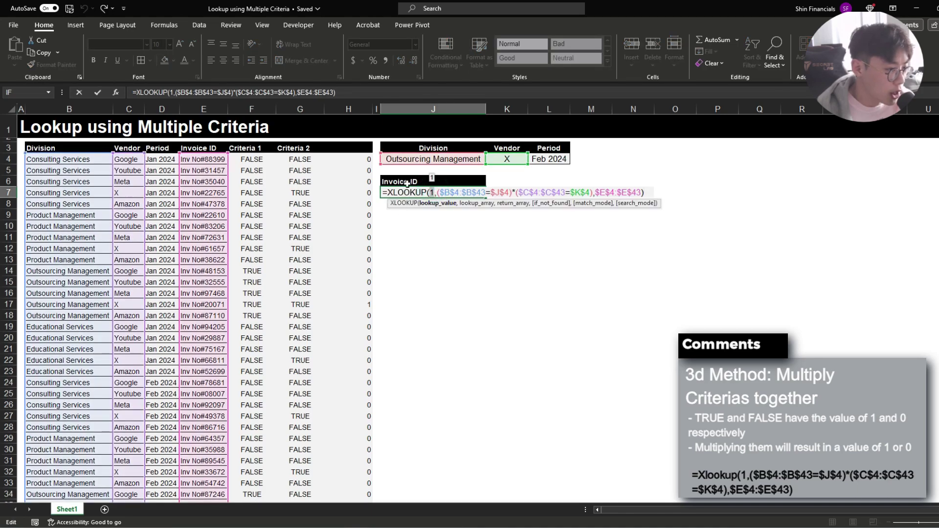
pyautogui.press('Escape')
pyautogui.moveTo(349, 156); pyautogui.dragTo(363, 460)
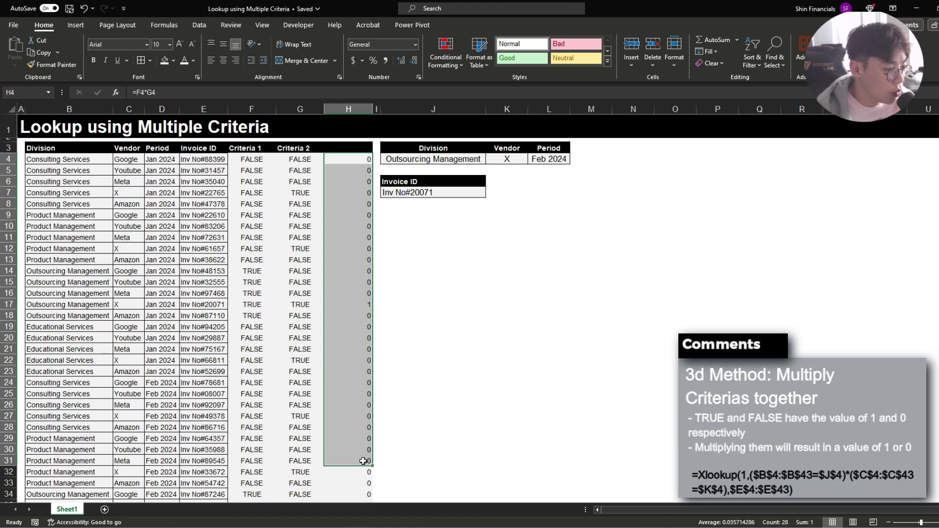
pyautogui.moveTo(349, 304); pyautogui.dragTo(193, 304)
pyautogui.moveTo(200, 159); pyautogui.dragTo(211, 405)
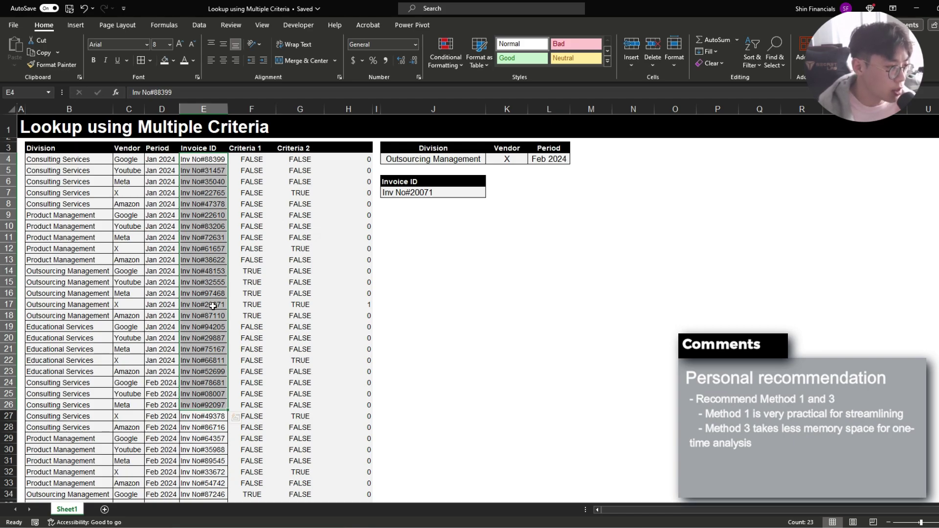
pyautogui.hotkey('shift', 'BackSpace')
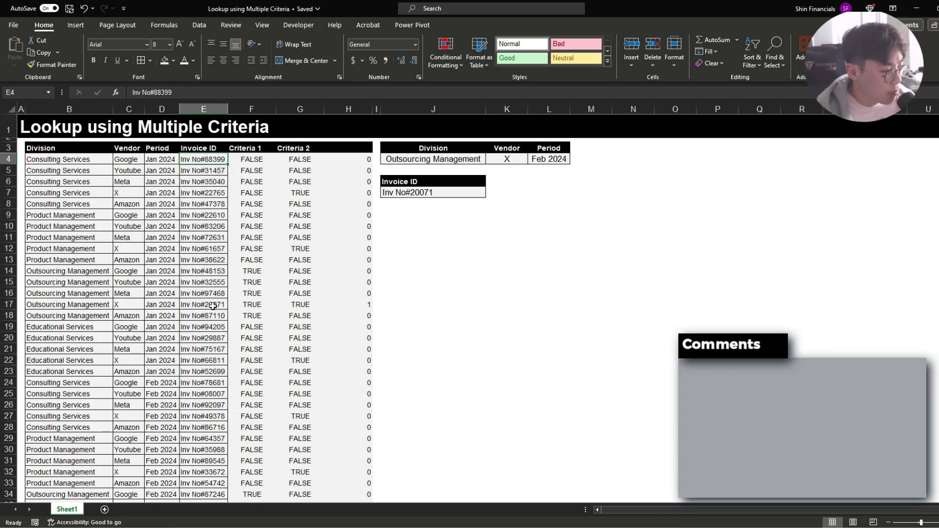